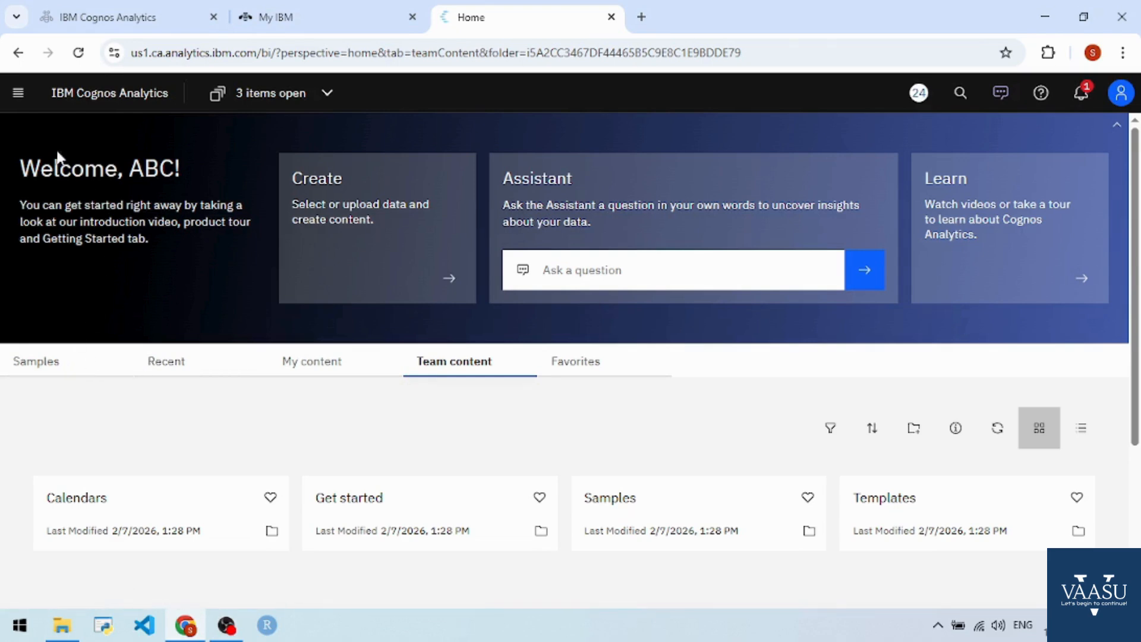
# Step: Create a new report using the 1 column template
pyautogui.click(25, 98)
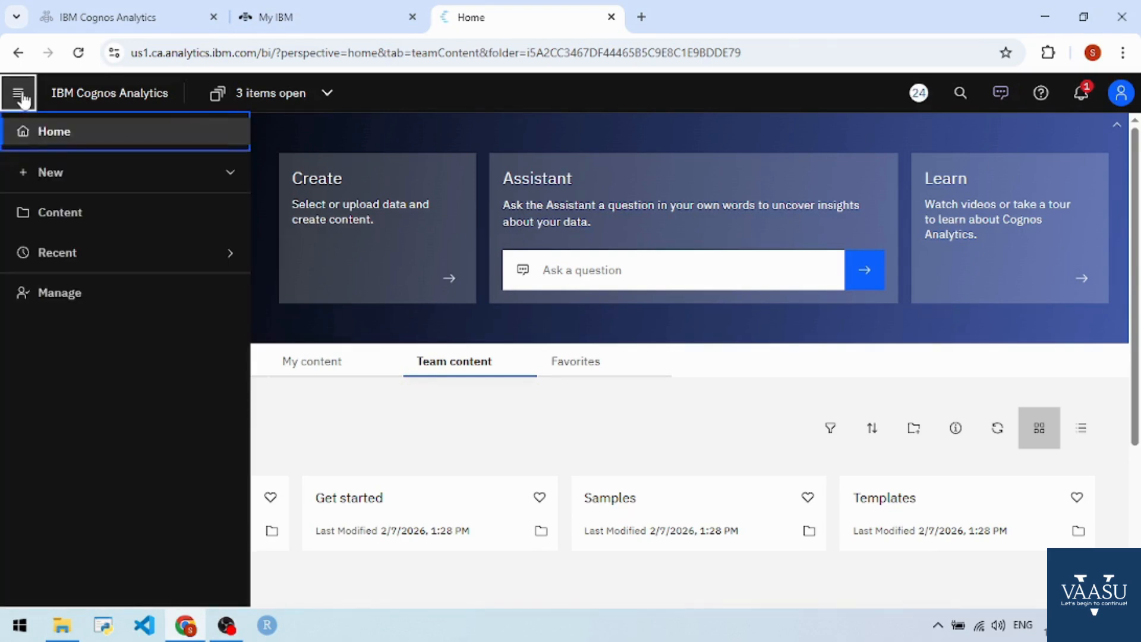
pyautogui.click(73, 177)
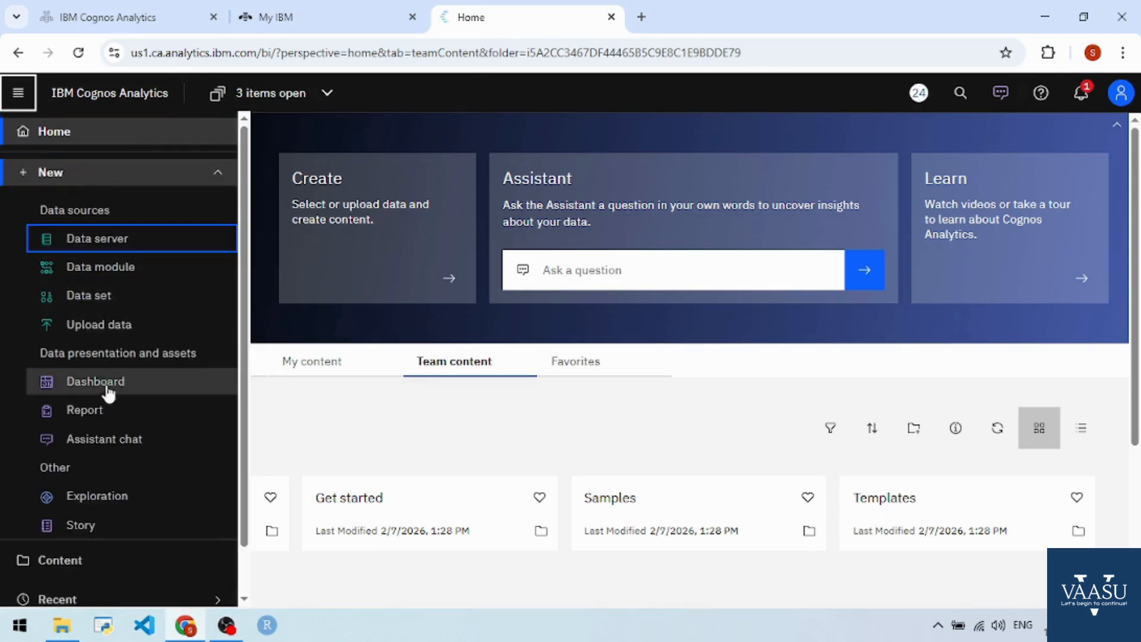
pyautogui.click(110, 411)
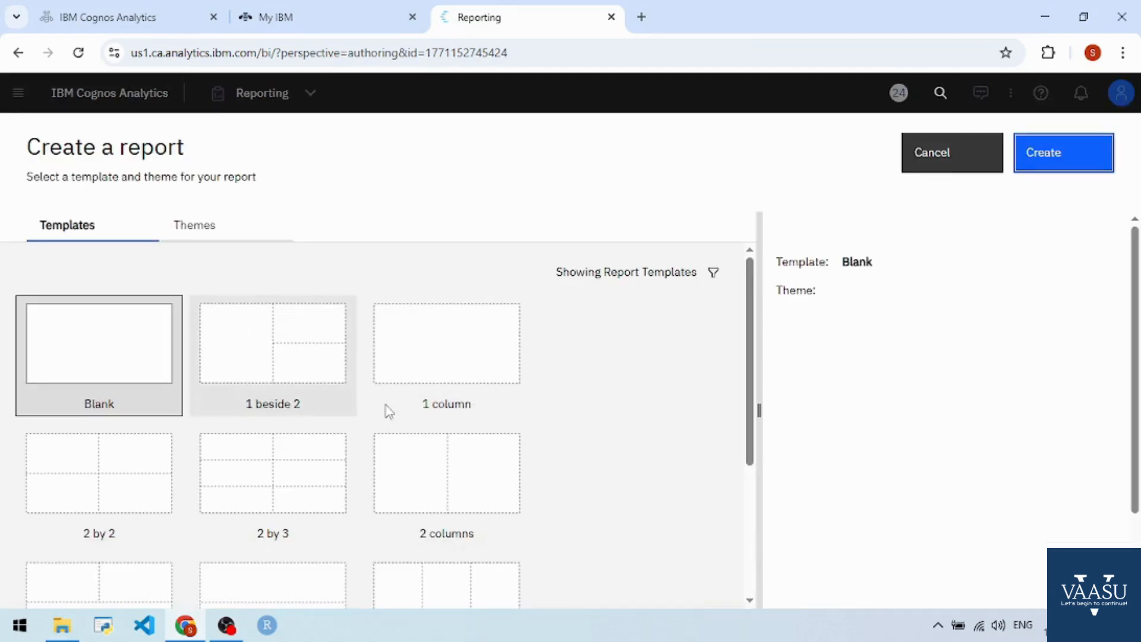
pyautogui.click(474, 379)
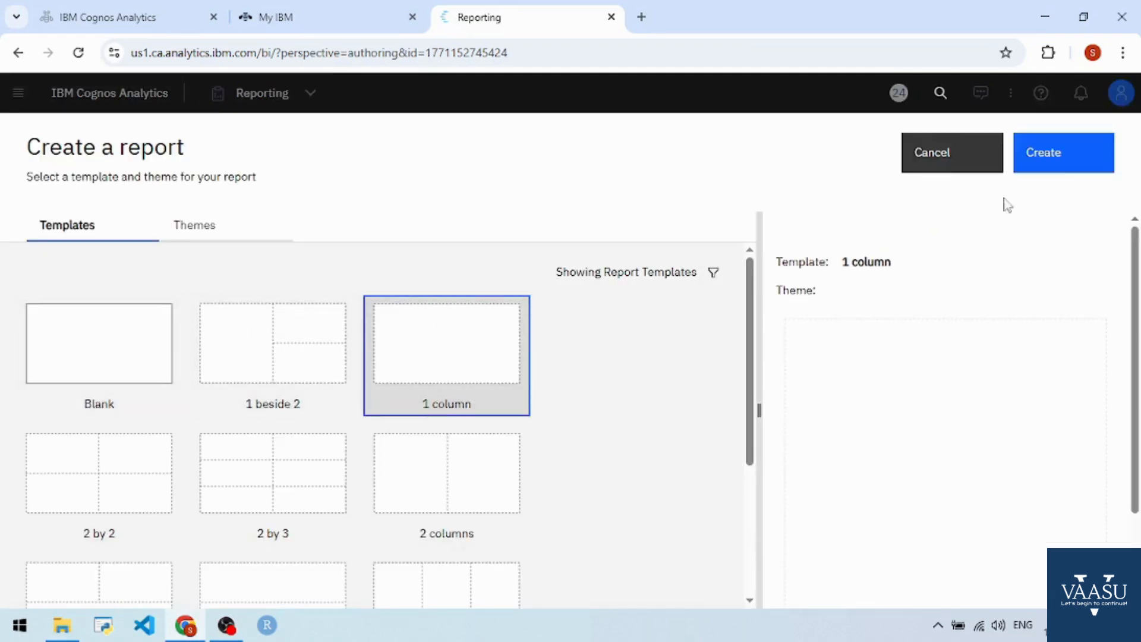
pyautogui.click(1058, 169)
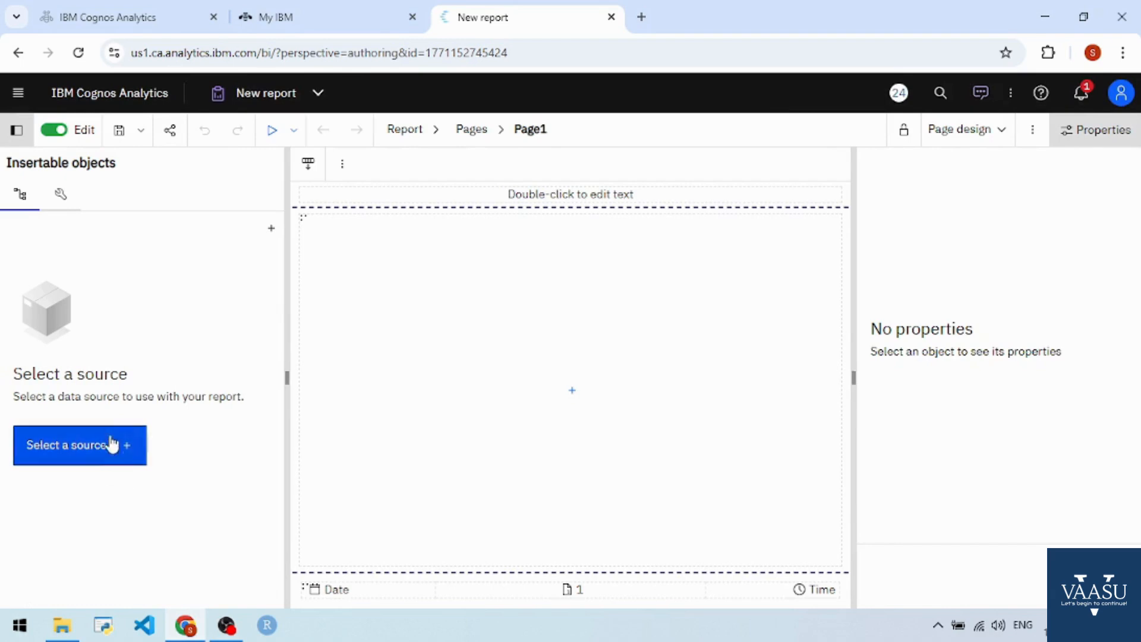
# Step: Add the Coffee sales and marketing data module from Team content / Samples / By industry / Retail / Data as the report source
pyautogui.click(110, 430)
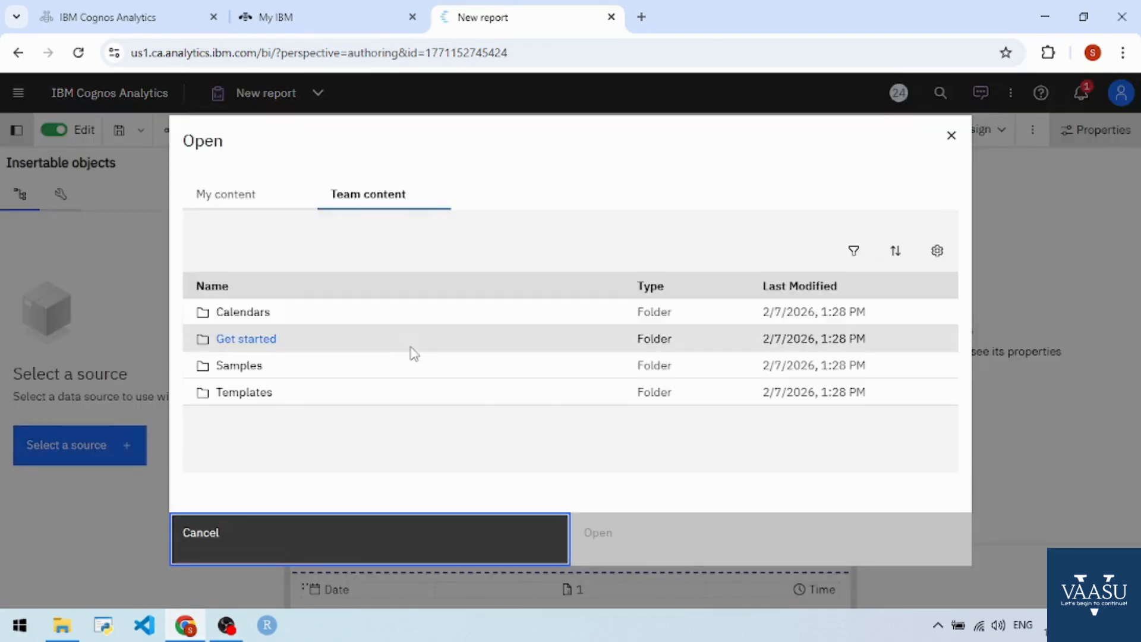
pyautogui.click(241, 370)
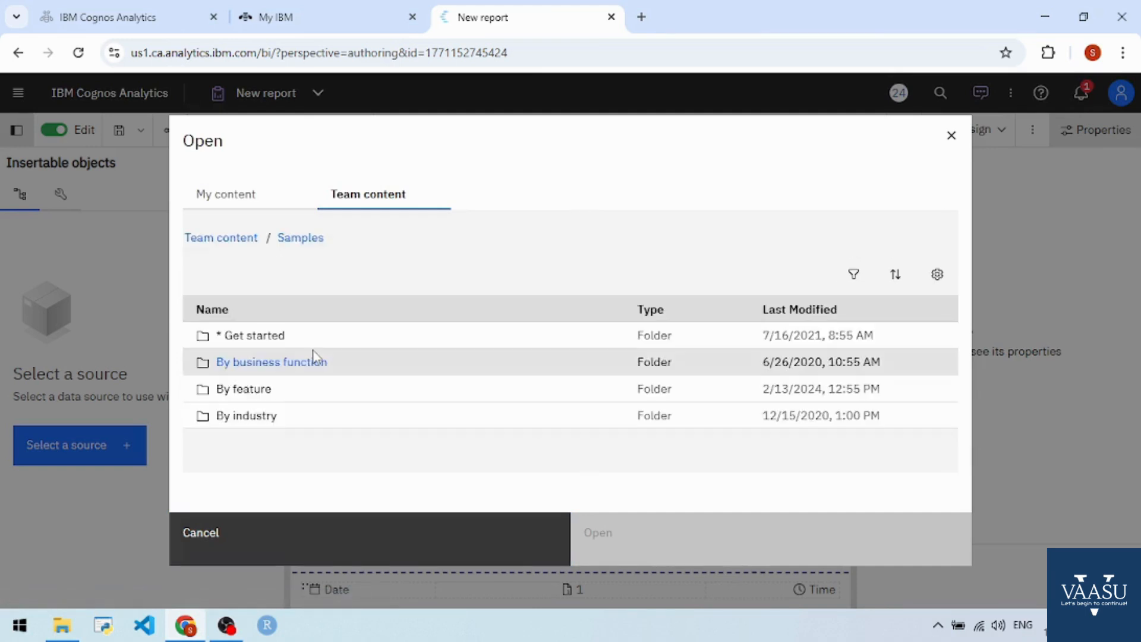
pyautogui.click(262, 420)
pyautogui.scroll(-3, 349, 400)
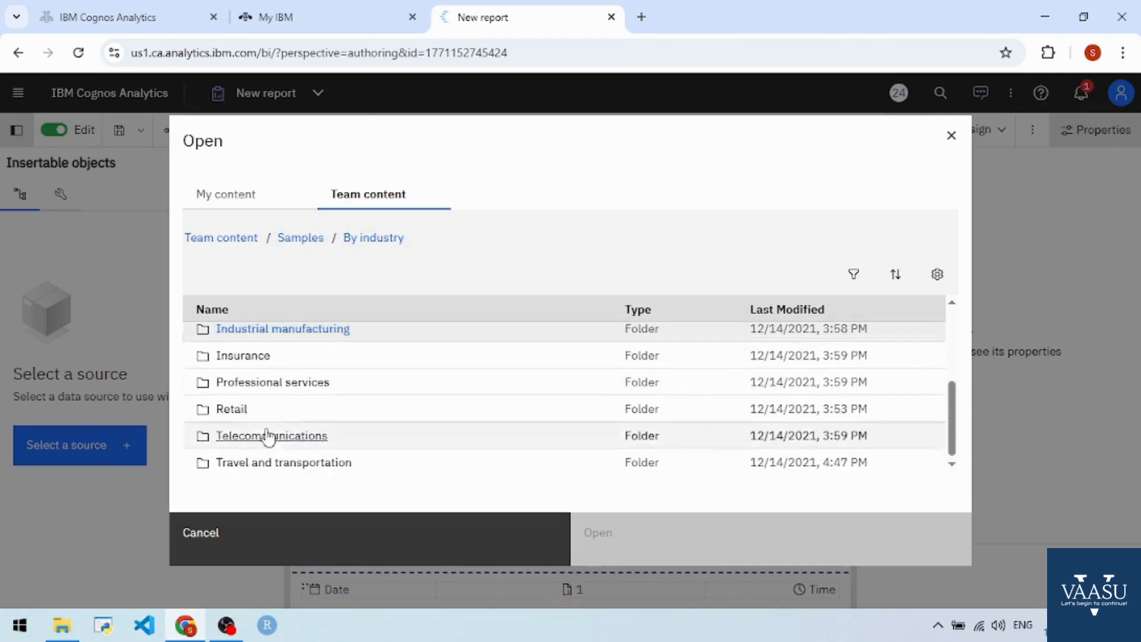
pyautogui.click(242, 415)
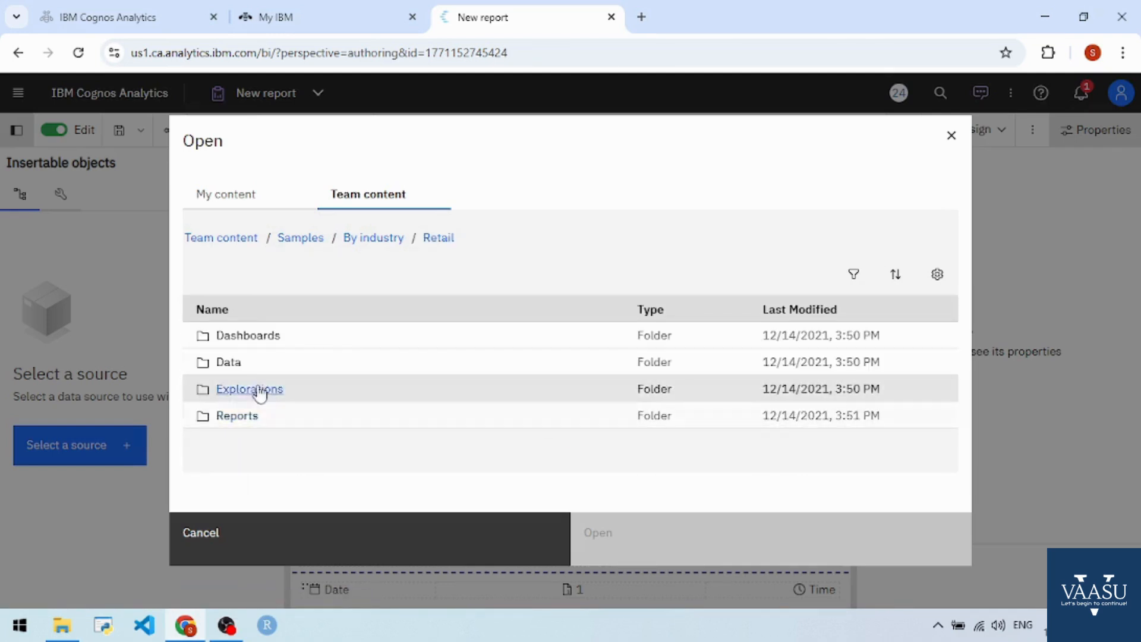
pyautogui.click(221, 362)
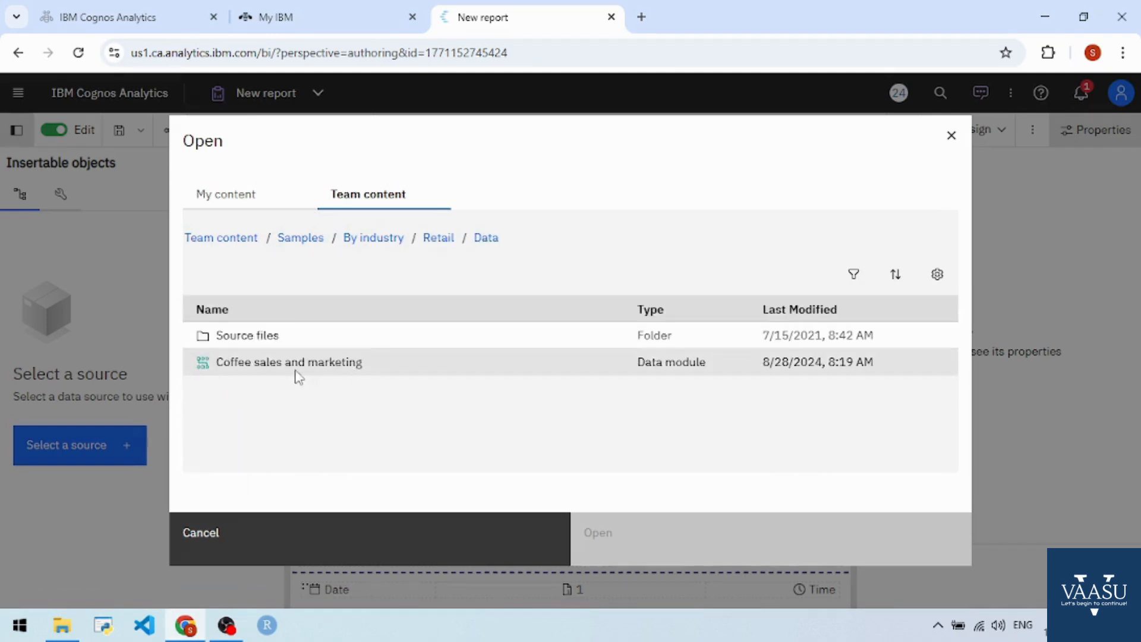
pyautogui.click(455, 372)
pyautogui.click(718, 536)
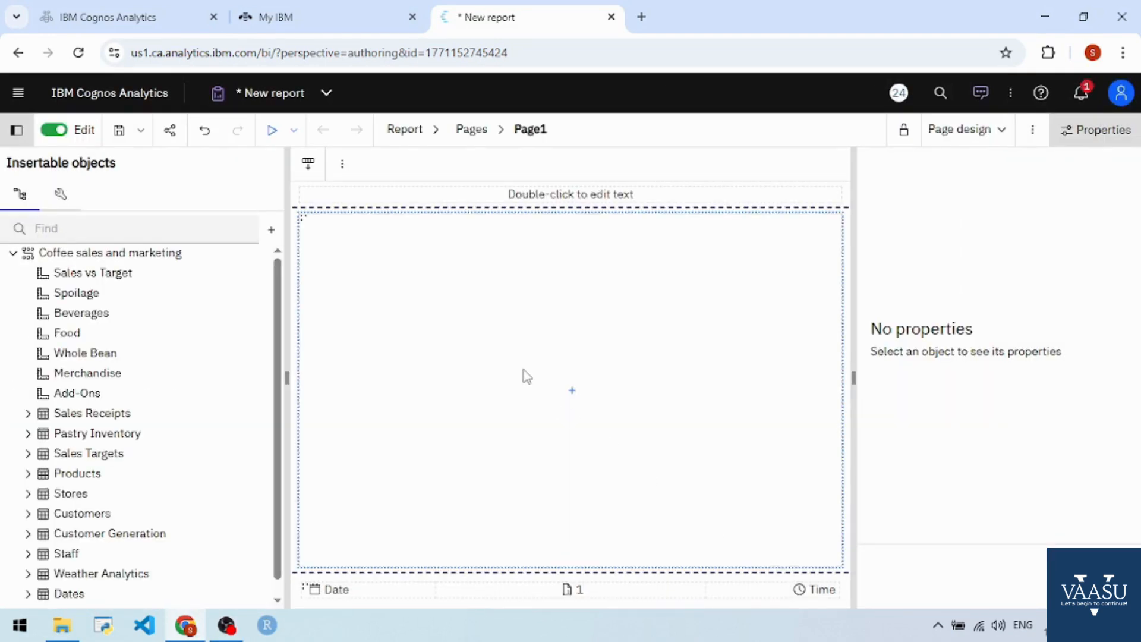
# Step: Insert a Clustered combination visualization into the empty body of the report page
pyautogui.scroll(-1, 282, 403)
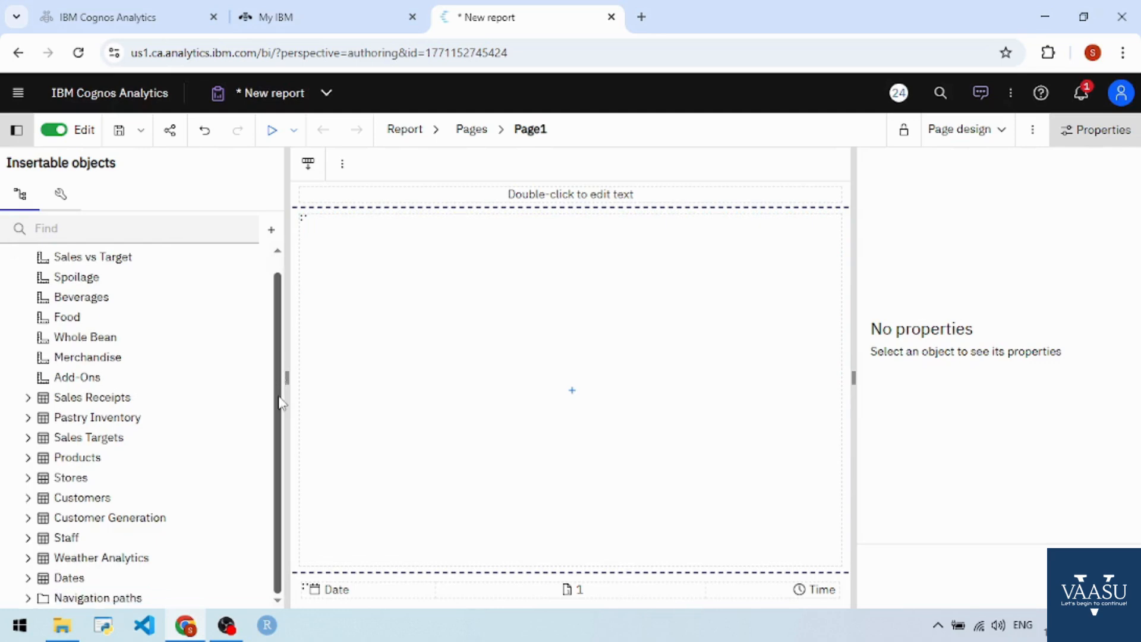
pyautogui.scroll(1, 281, 403)
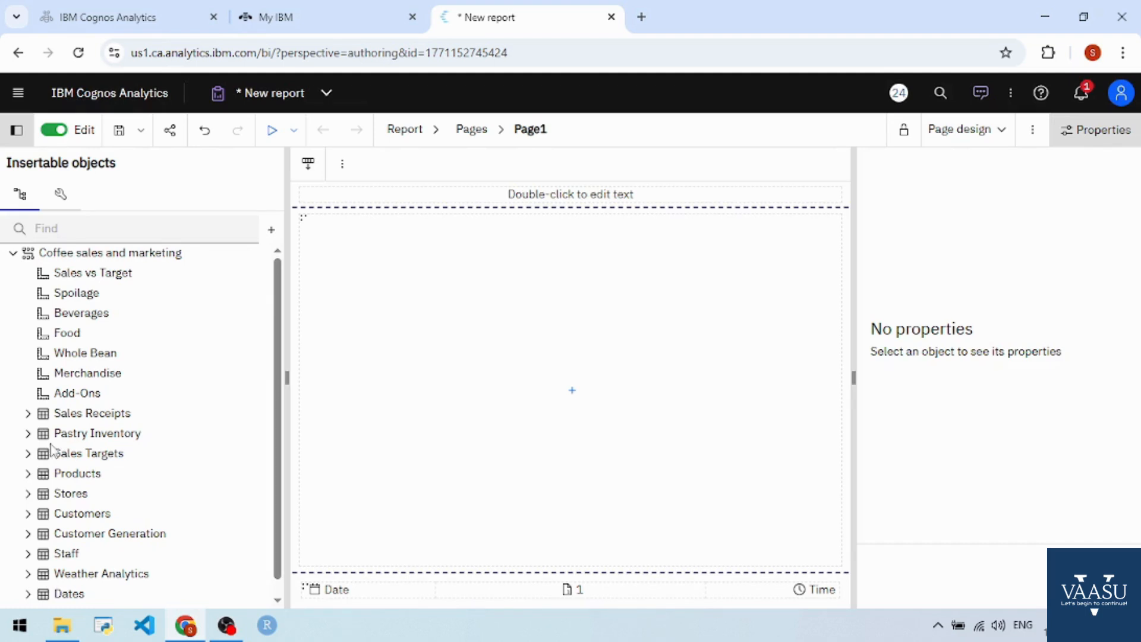
pyautogui.click(578, 392)
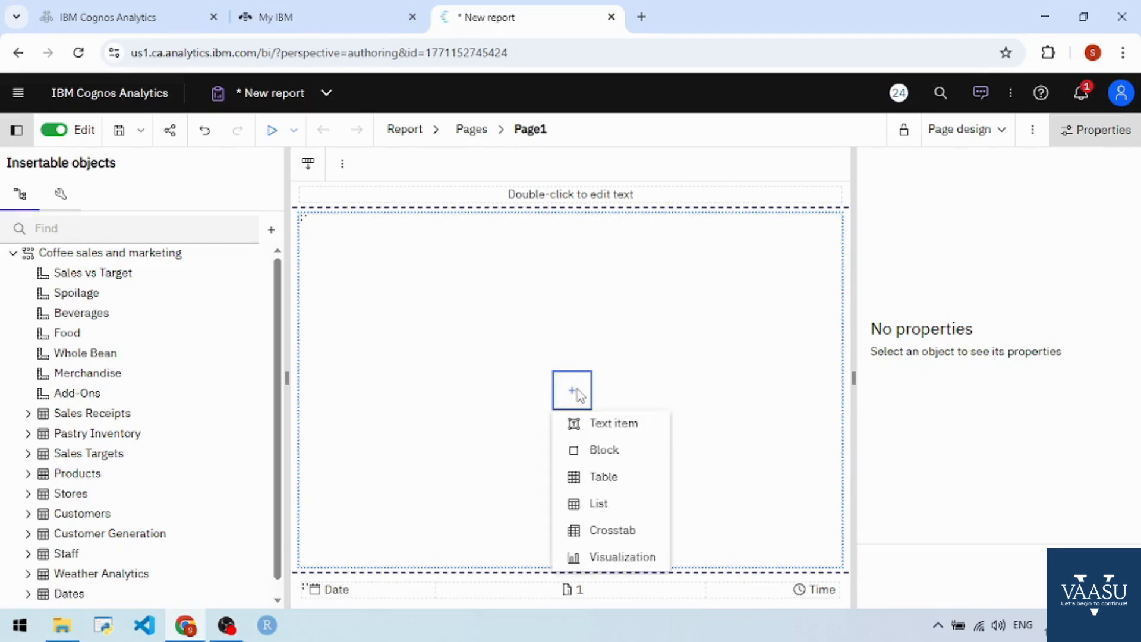
pyautogui.click(616, 556)
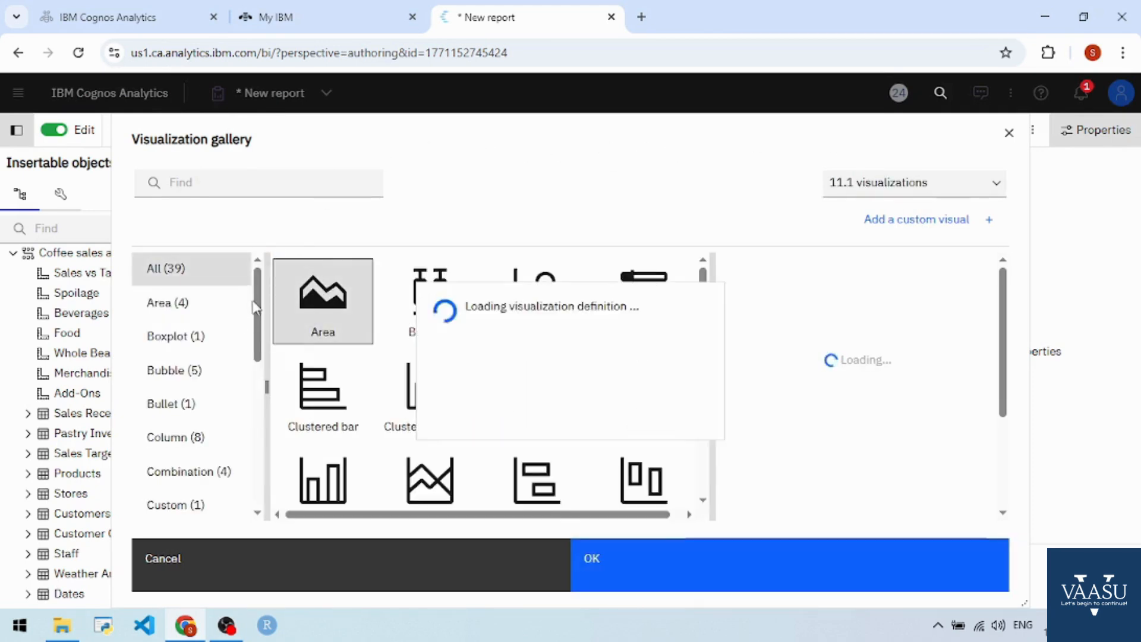
pyautogui.moveTo(260, 304); pyautogui.dragTo(262, 351)
pyautogui.click(223, 348)
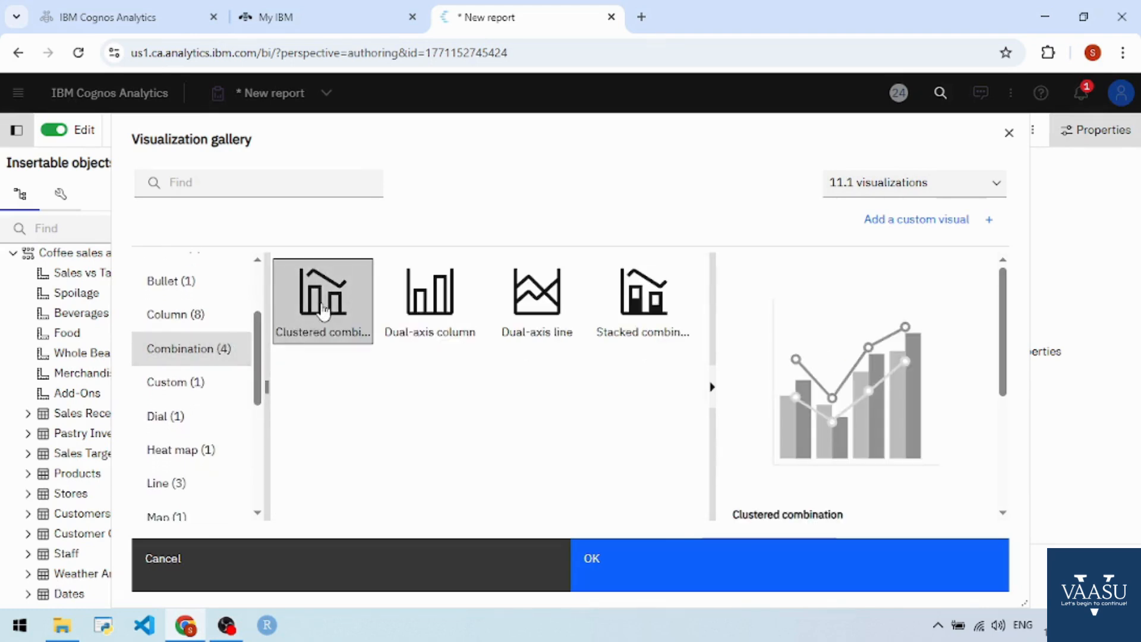
pyautogui.click(652, 559)
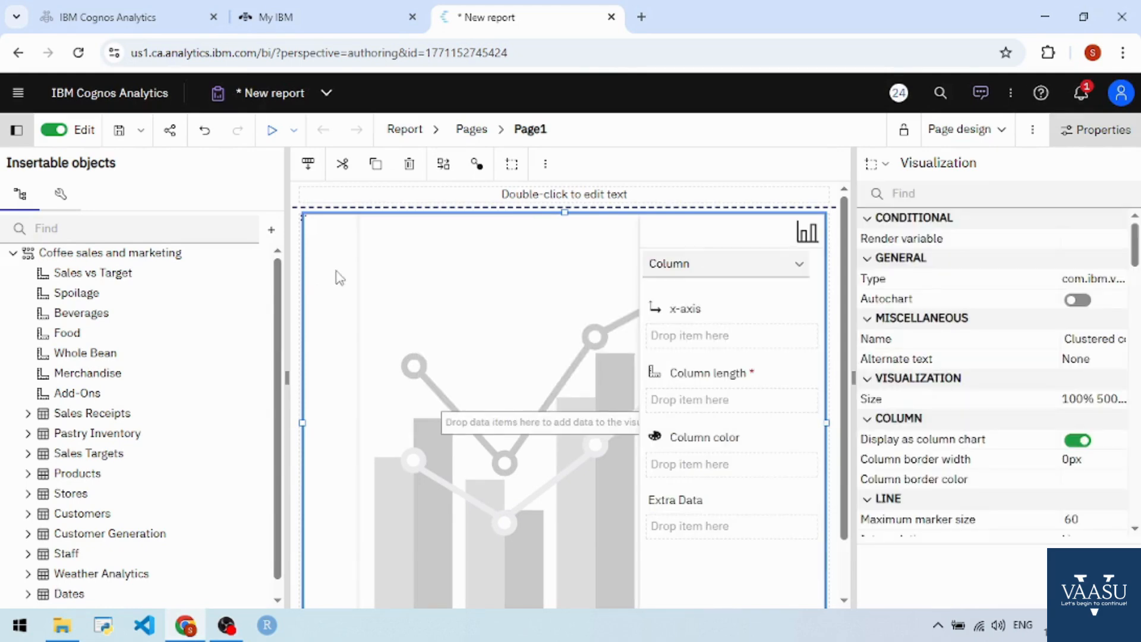
# Step: For the chart's Column data set, assign Product Category from Products to the x-axis and Sales vs Target to the column length
pyautogui.scroll(-1, 278, 333)
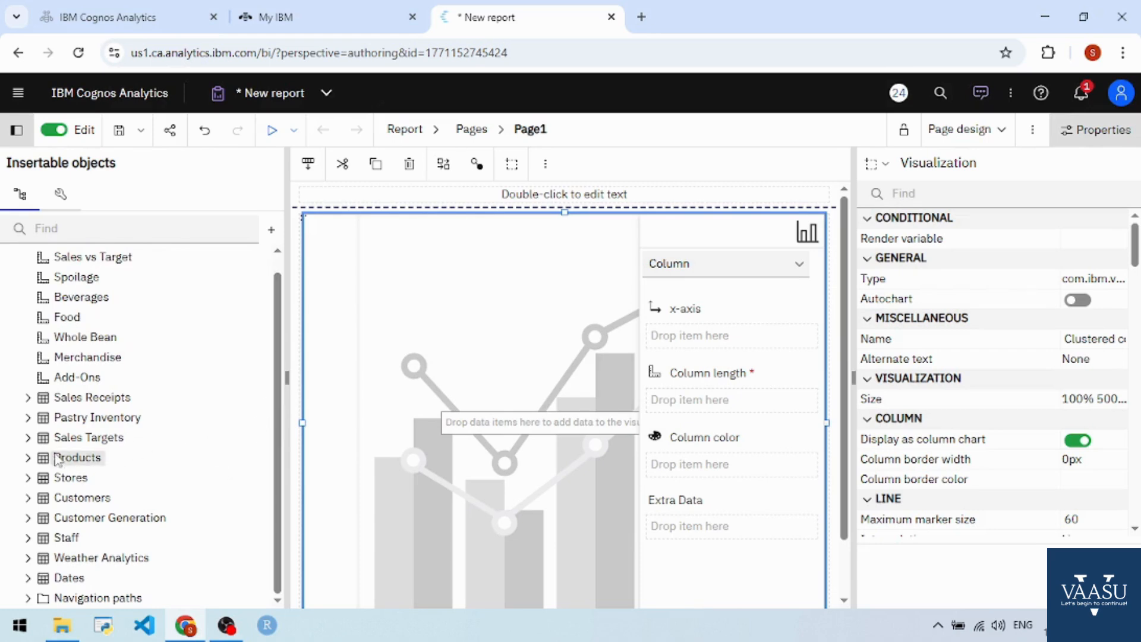
pyautogui.click(28, 457)
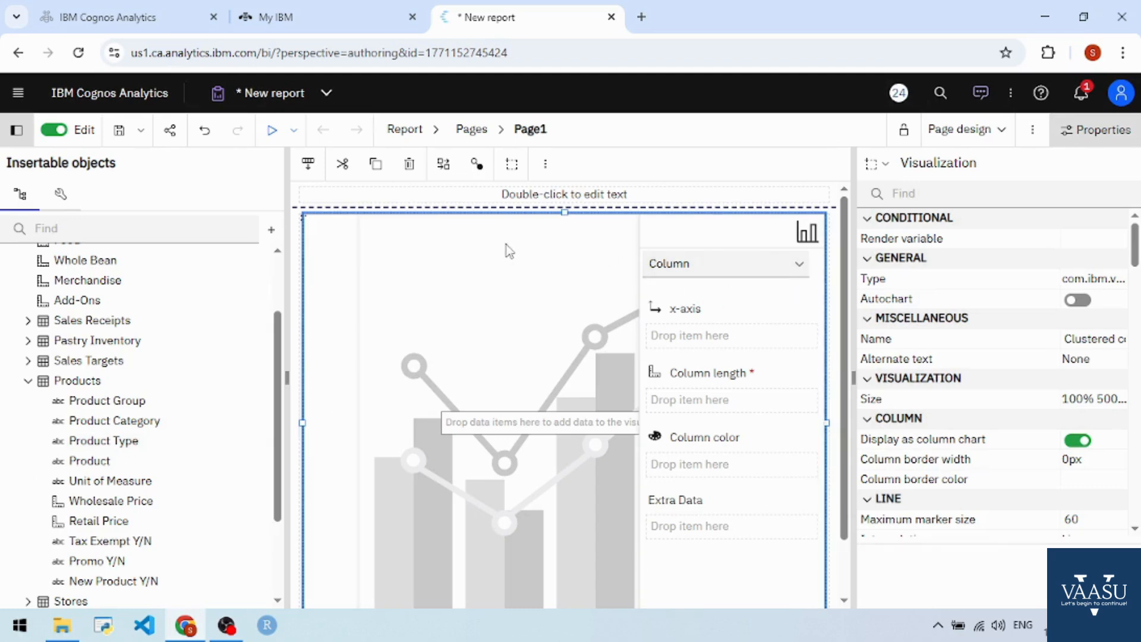
pyautogui.click(791, 265)
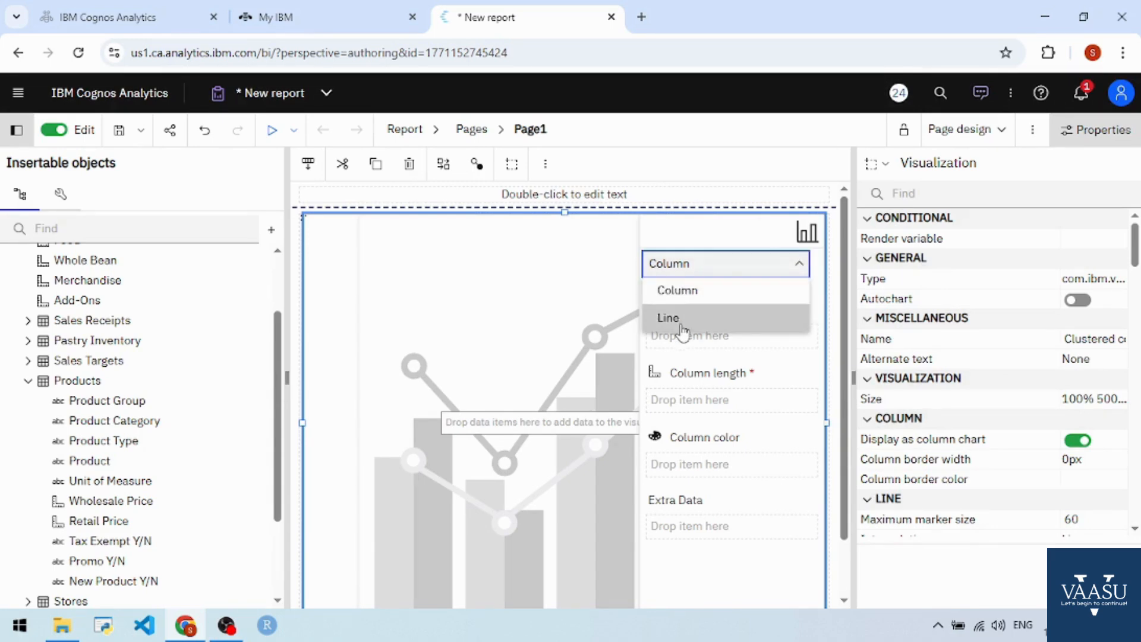
pyautogui.click(682, 291)
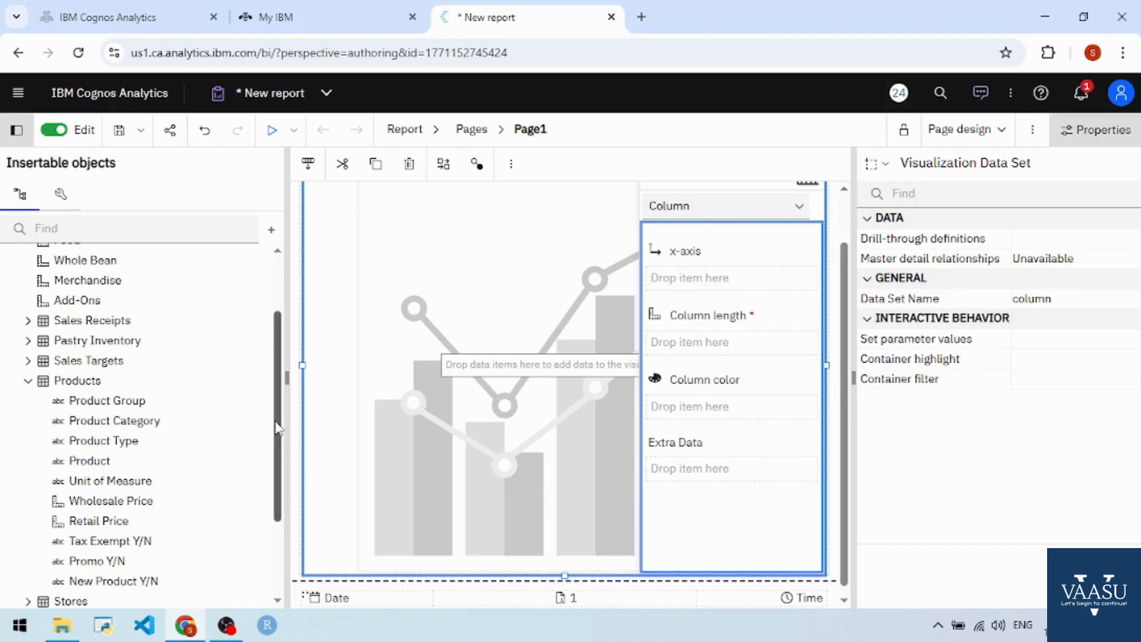
pyautogui.moveTo(277, 419)
pyautogui.mouseDown()
pyautogui.moveTo(277, 438)
pyautogui.moveTo(278, 410)
pyautogui.mouseUp()
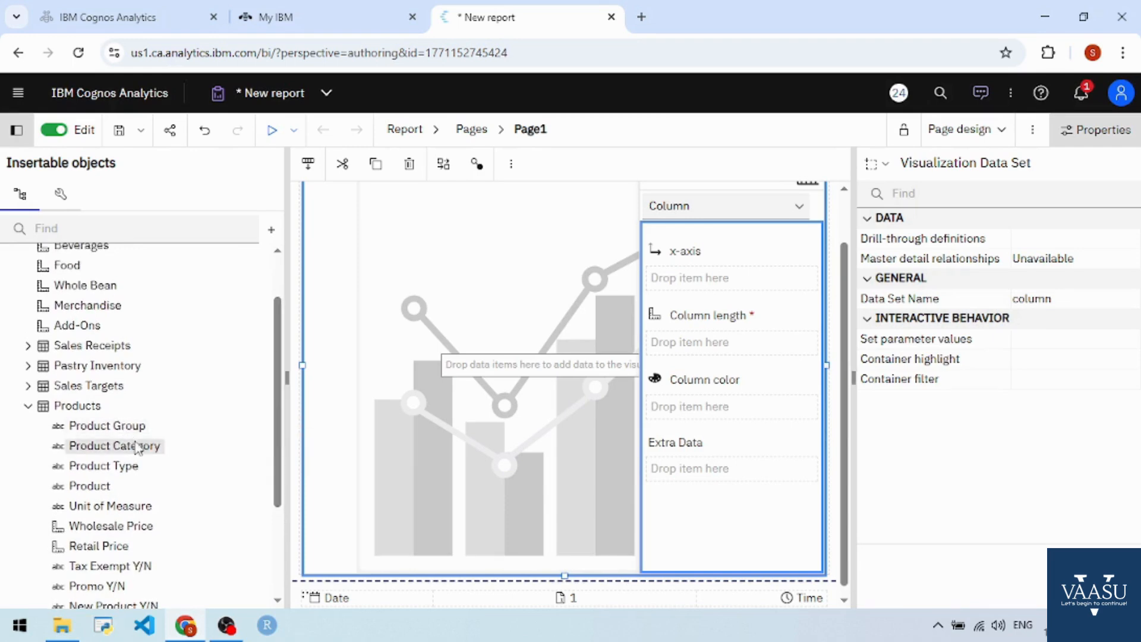
pyautogui.moveTo(135, 453); pyautogui.dragTo(688, 281)
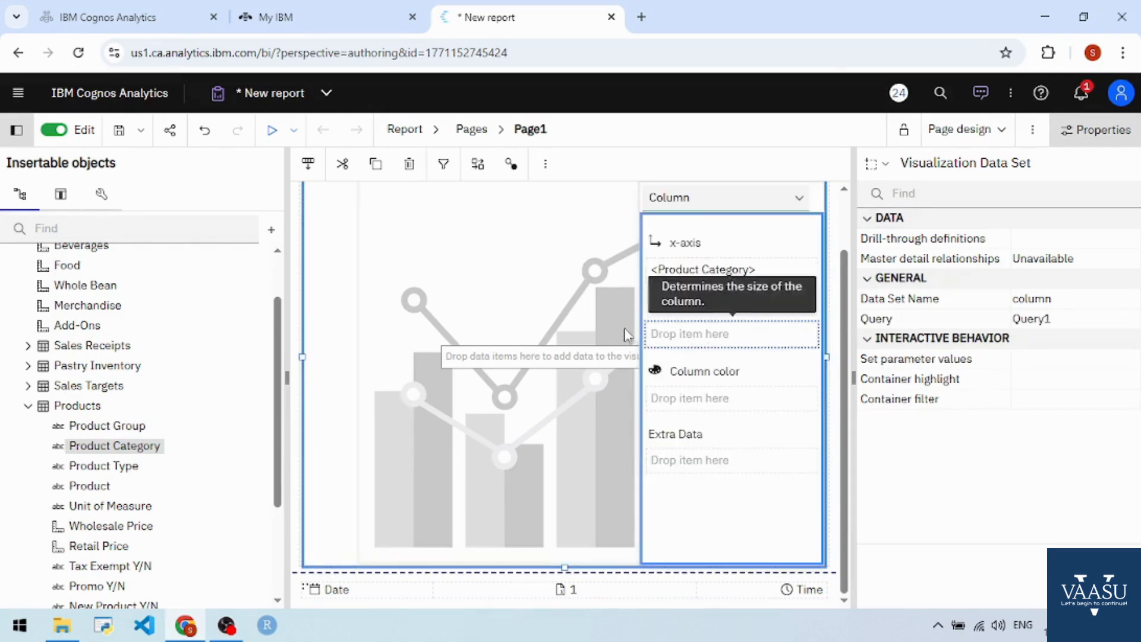
pyautogui.scroll(2, 89, 428)
pyautogui.moveTo(128, 285); pyautogui.dragTo(687, 337)
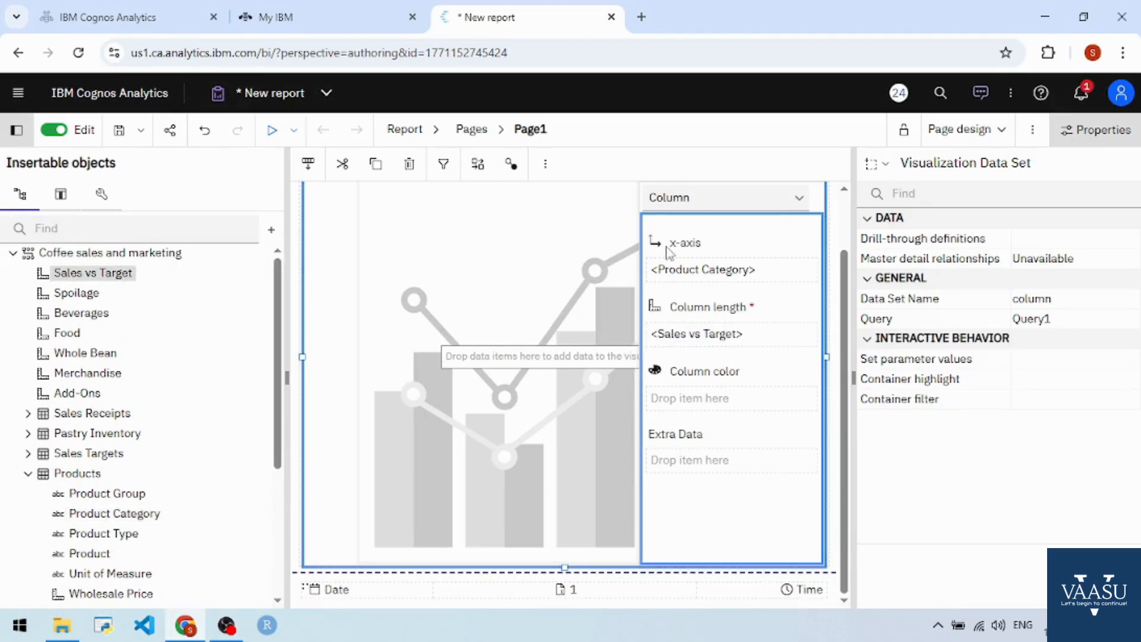
# Step: Switch the chart to its Line data set and assign Beverages to the line position
pyautogui.click(728, 200)
pyautogui.click(726, 255)
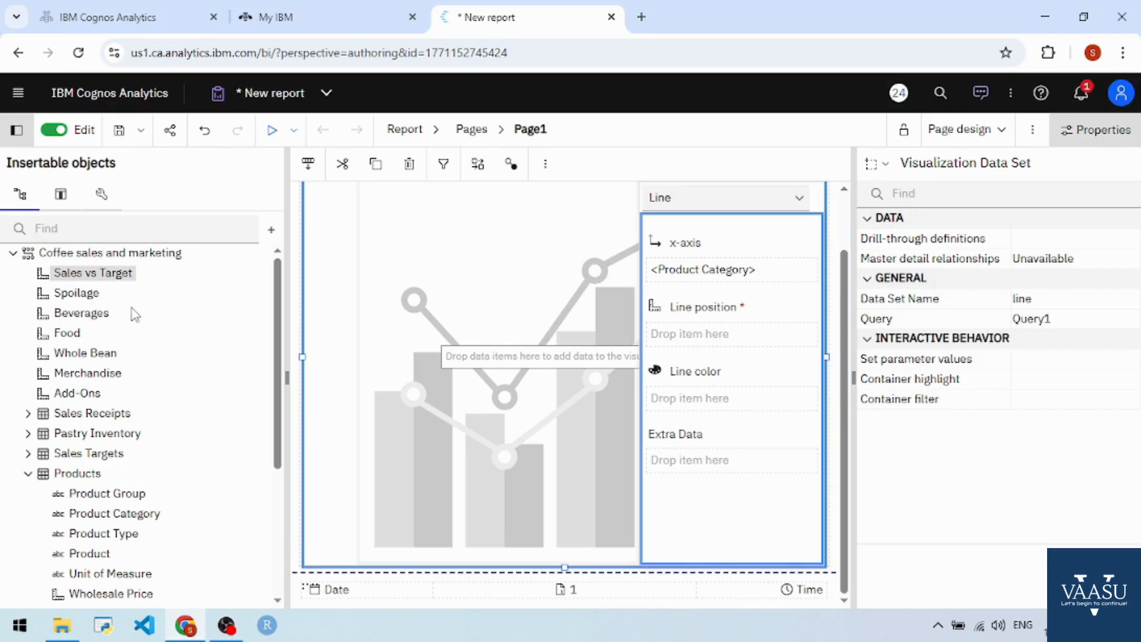
pyautogui.click(93, 317)
pyautogui.moveTo(95, 322); pyautogui.dragTo(704, 336)
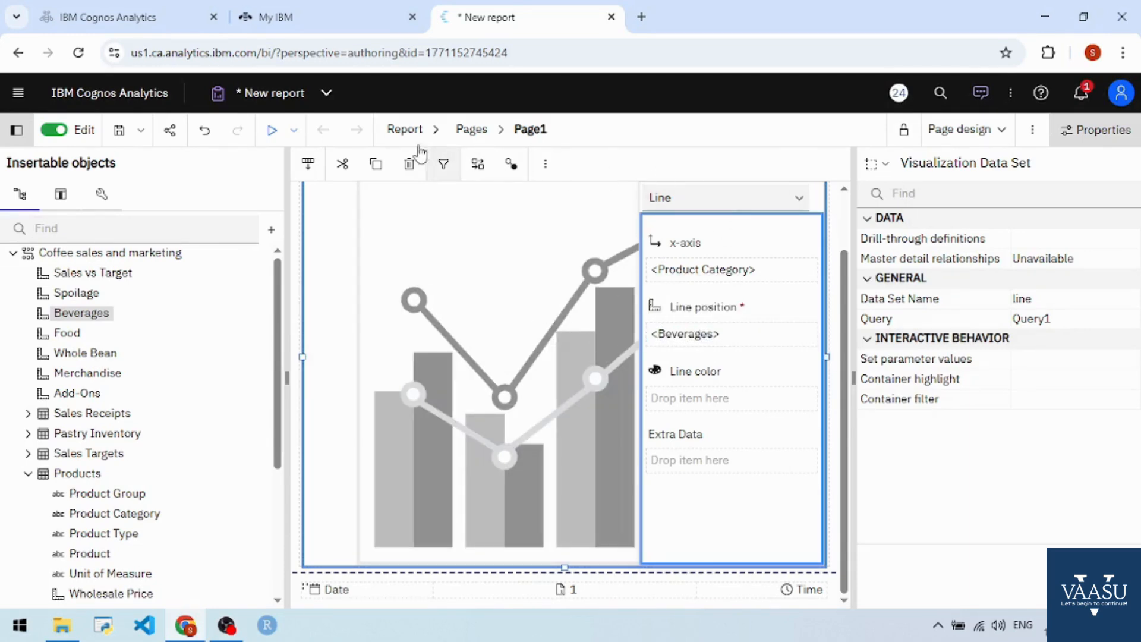
# Step: Run the report as HTML, dismiss the maintenance banner and examine the combination chart's columns and line by product category
pyautogui.click(271, 132)
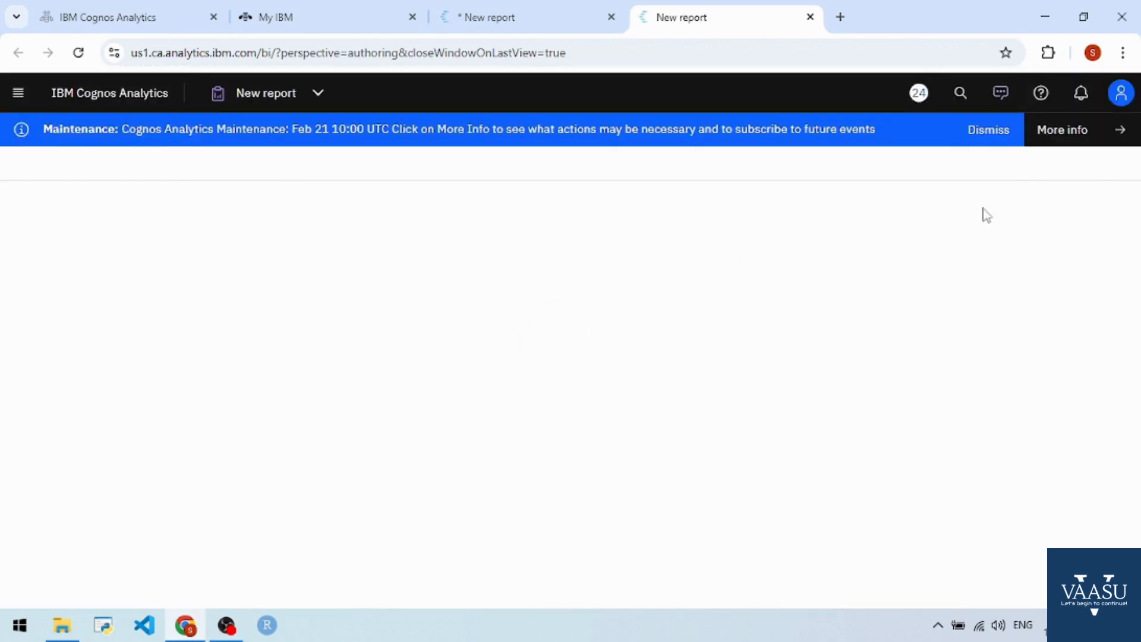
pyautogui.click(990, 131)
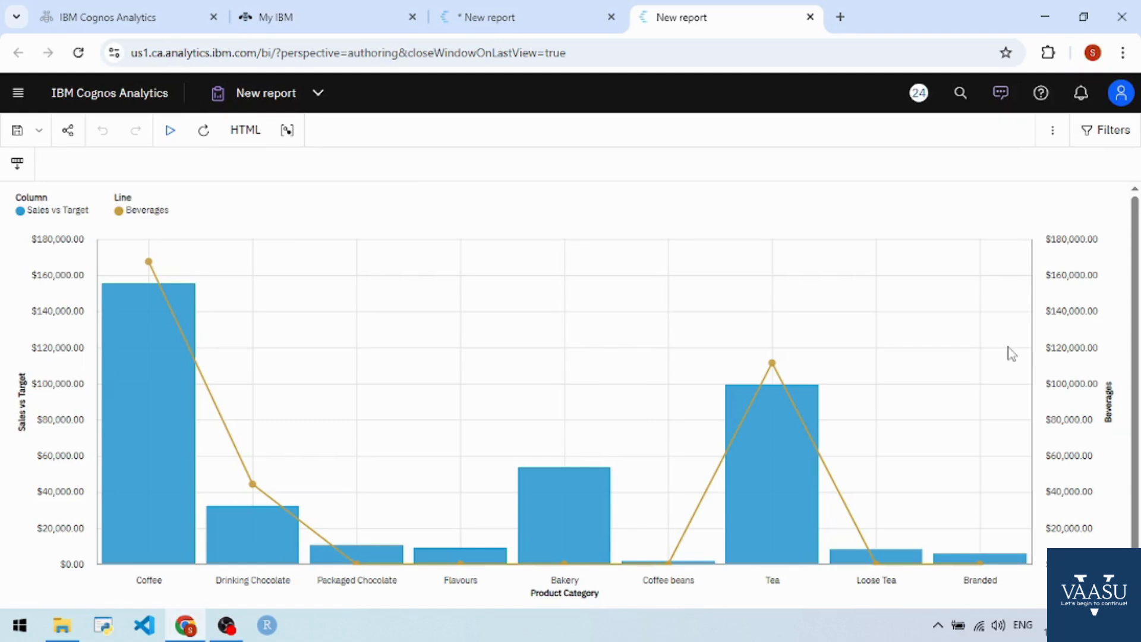
pyautogui.click(1015, 324)
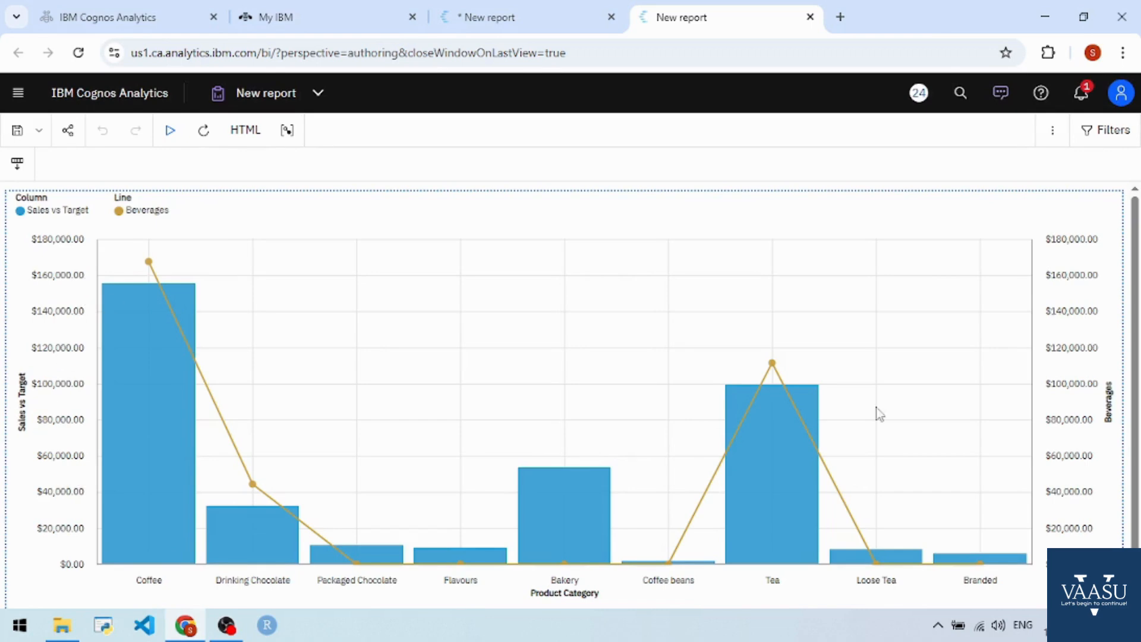
pyautogui.moveTo(140, 385)
pyautogui.moveTo(121, 290)
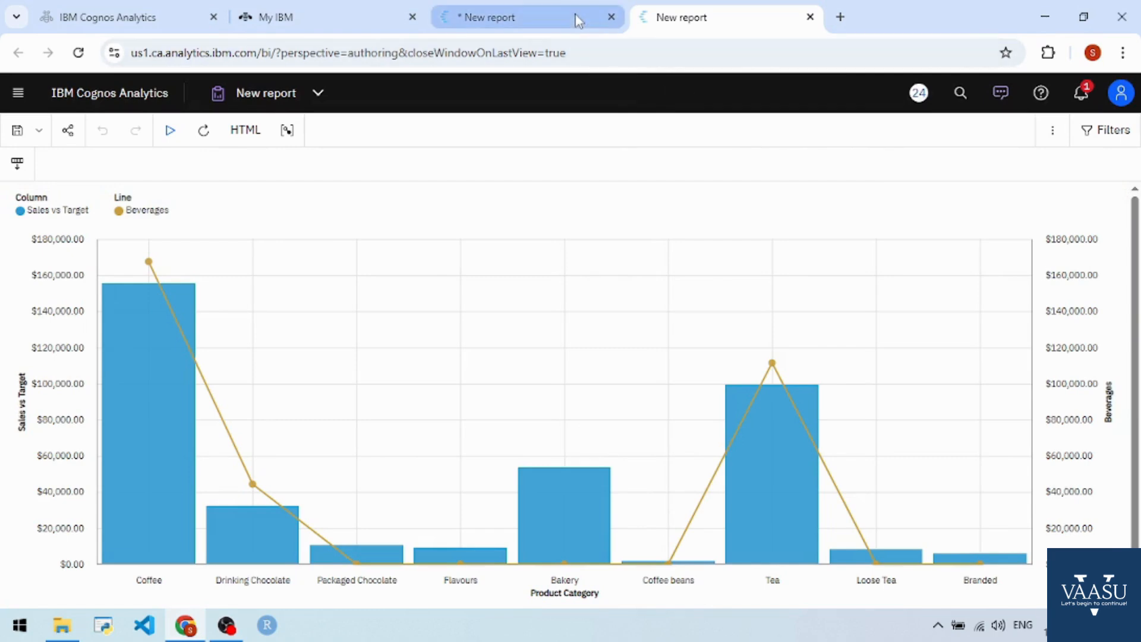
# Step: Return to the report editor and start saving the report under a new name, with My content as the destination
pyautogui.click(547, 21)
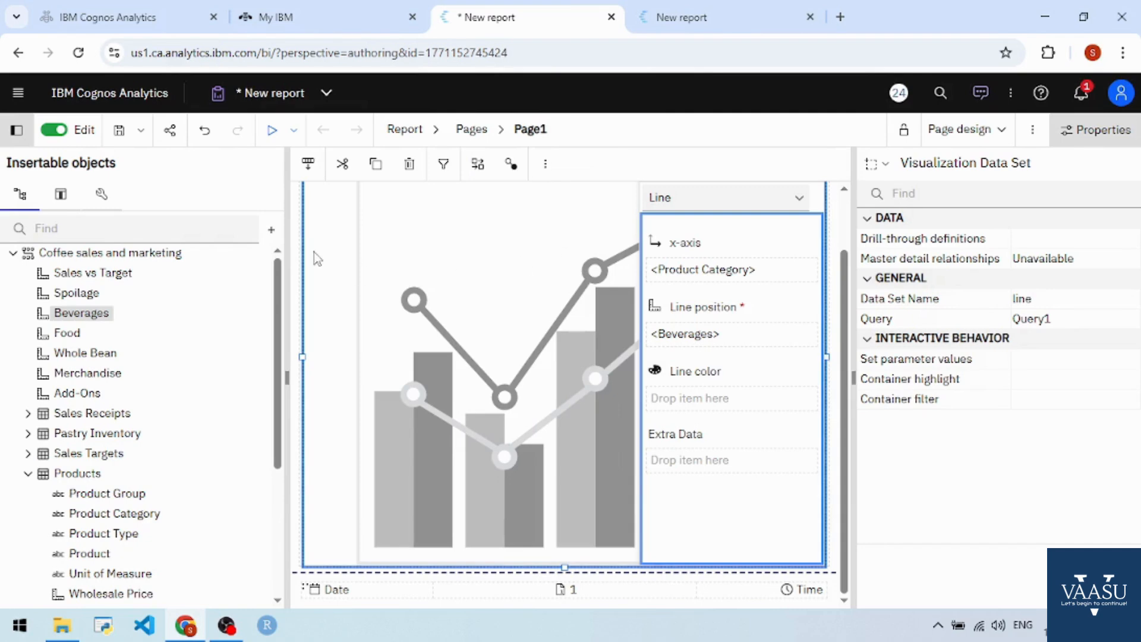
pyautogui.click(148, 138)
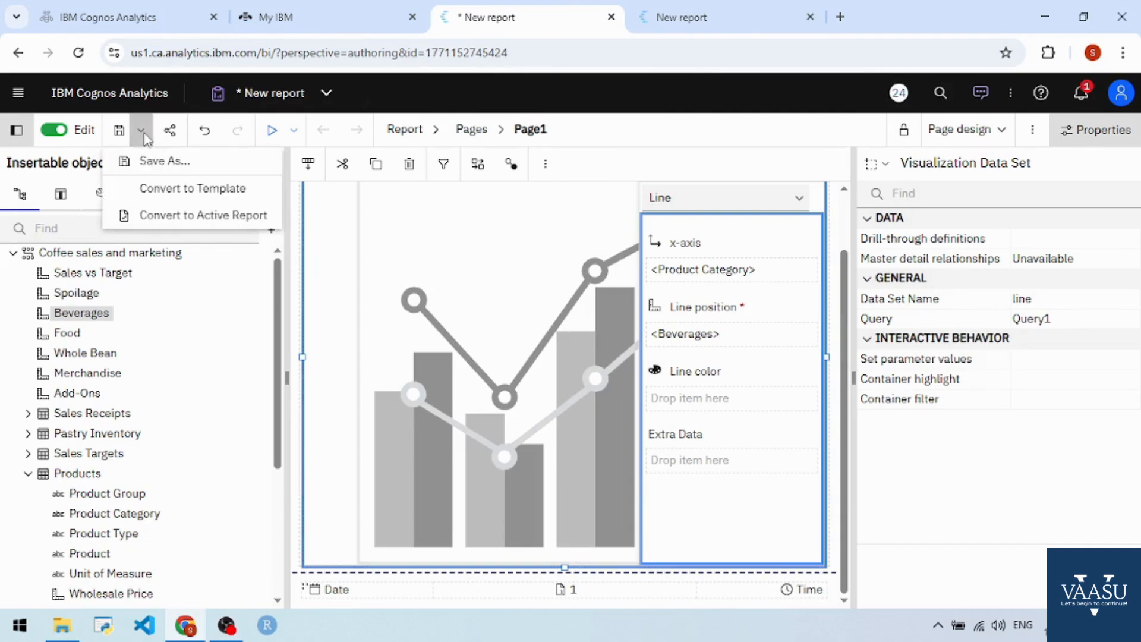
pyautogui.click(160, 161)
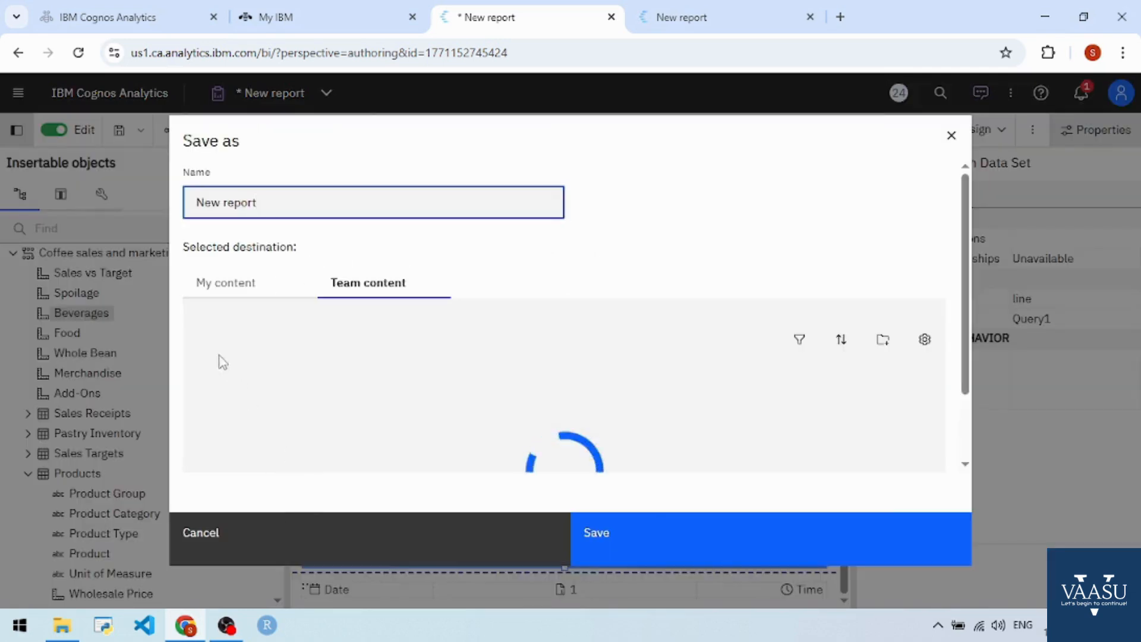
pyautogui.click(234, 285)
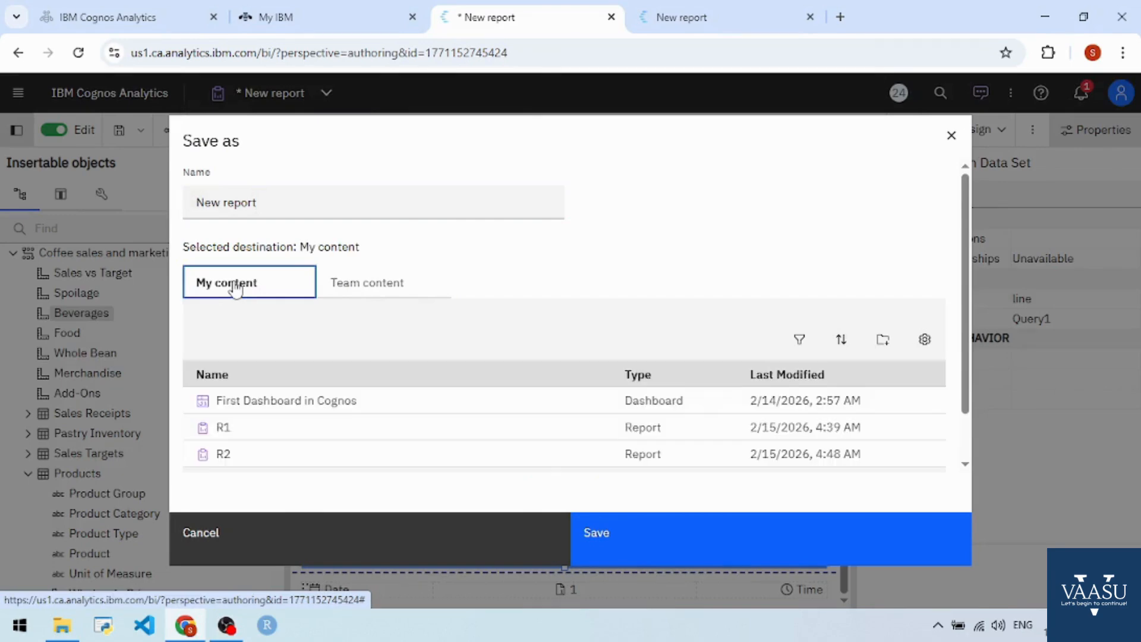
pyautogui.click(276, 202)
pyautogui.moveTo(275, 202); pyautogui.dragTo(181, 206)
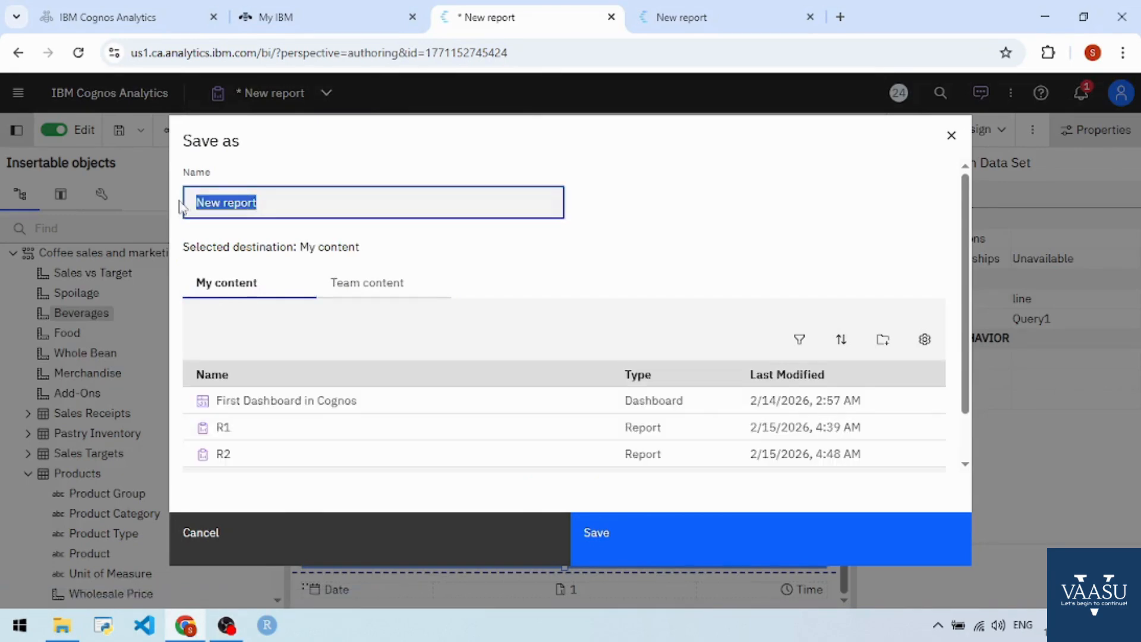
pyautogui.write('R3')
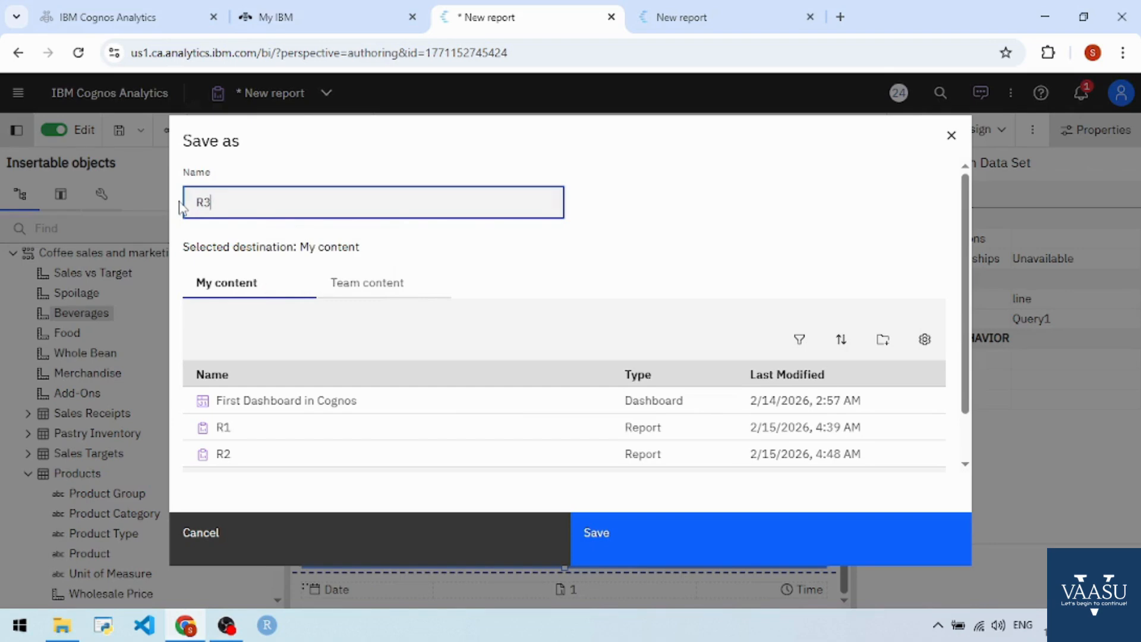
pyautogui.press('BackSpace')
pyautogui.press('BackSpace')
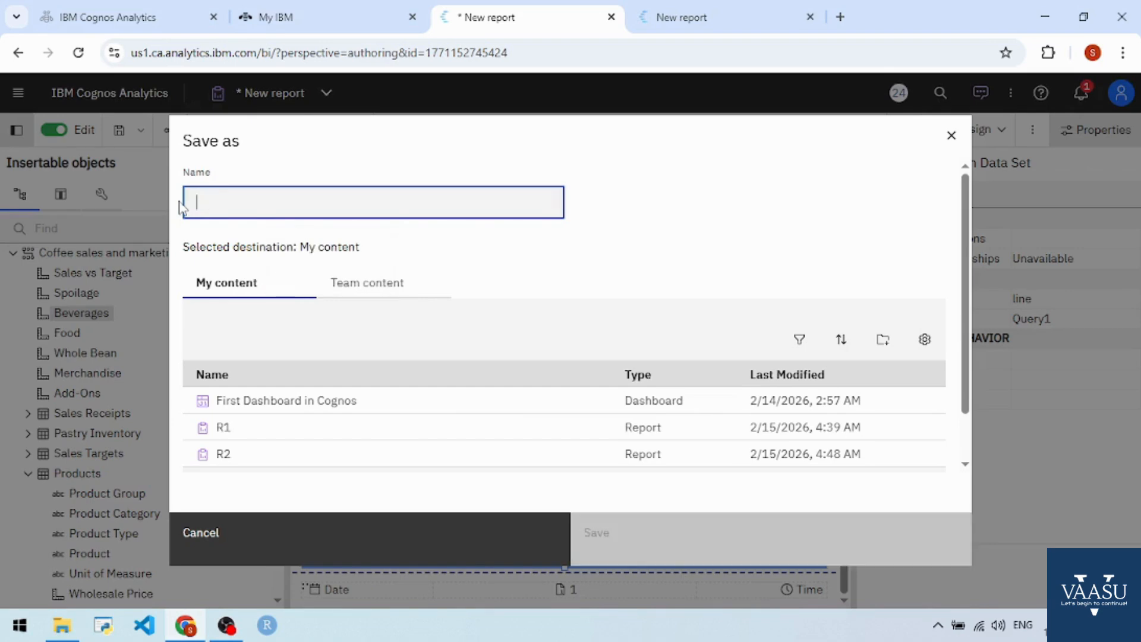
pyautogui.write('prod')
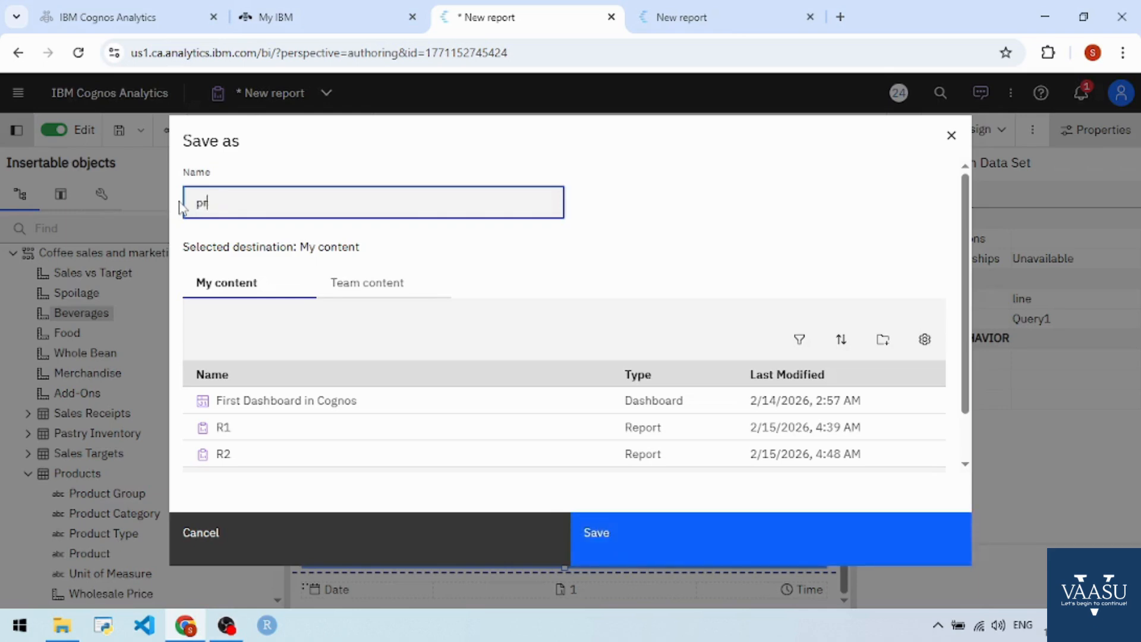
pyautogui.press('BackSpace')
pyautogui.press('BackSpace')
# Step: Name the report Product Analysis and save it
pyautogui.write('Produc')
pyautogui.write('t AN')
pyautogui.write('nalsysi')
pyautogui.press('BackSpace')
pyautogui.press('BackSpace')
pyautogui.write('is')
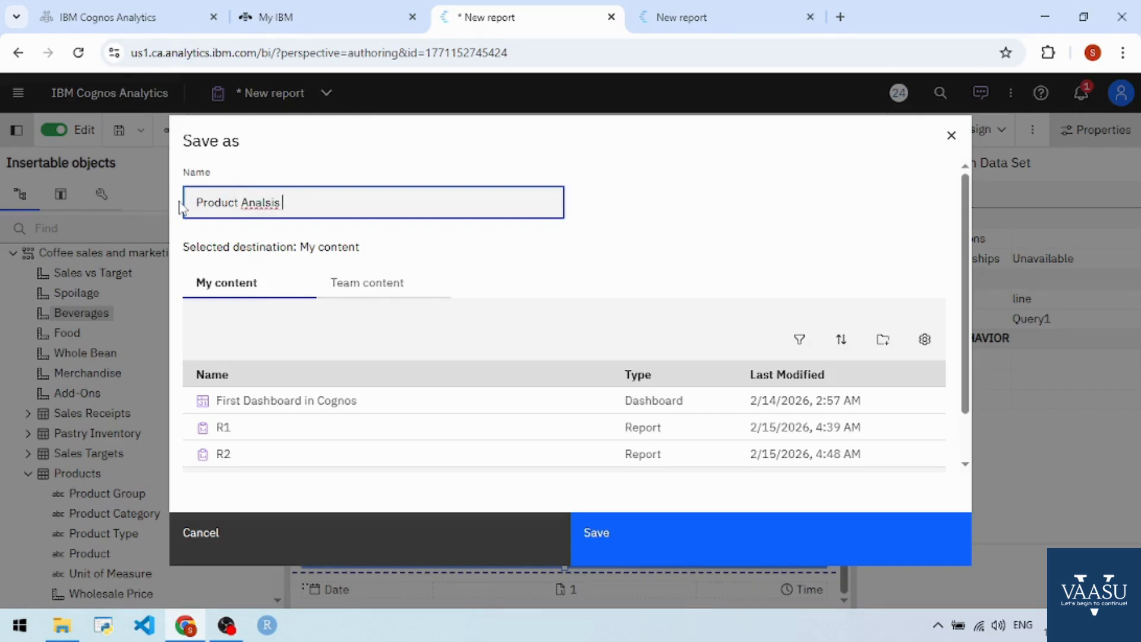
pyautogui.press('BackSpace')
pyautogui.press('BackSpace')
pyautogui.press('BackSpace')
pyautogui.write('ysusis')
pyautogui.click(635, 538)
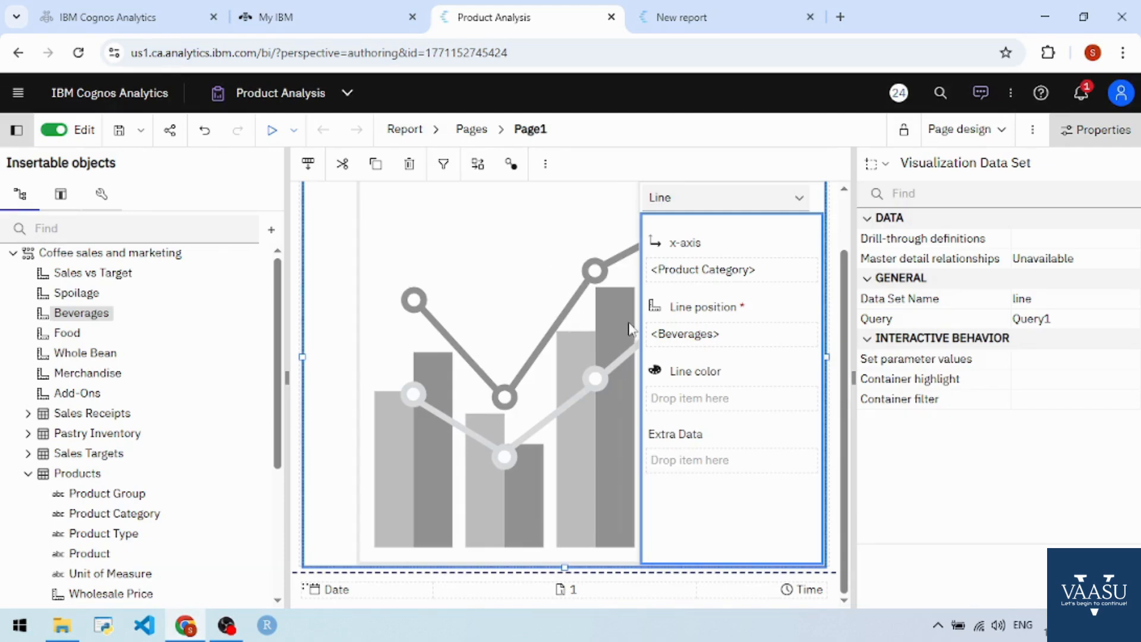
# Step: Replace the placeholder text in the report page header with the title Product Analysis in Details
pyautogui.scroll(2, 627, 329)
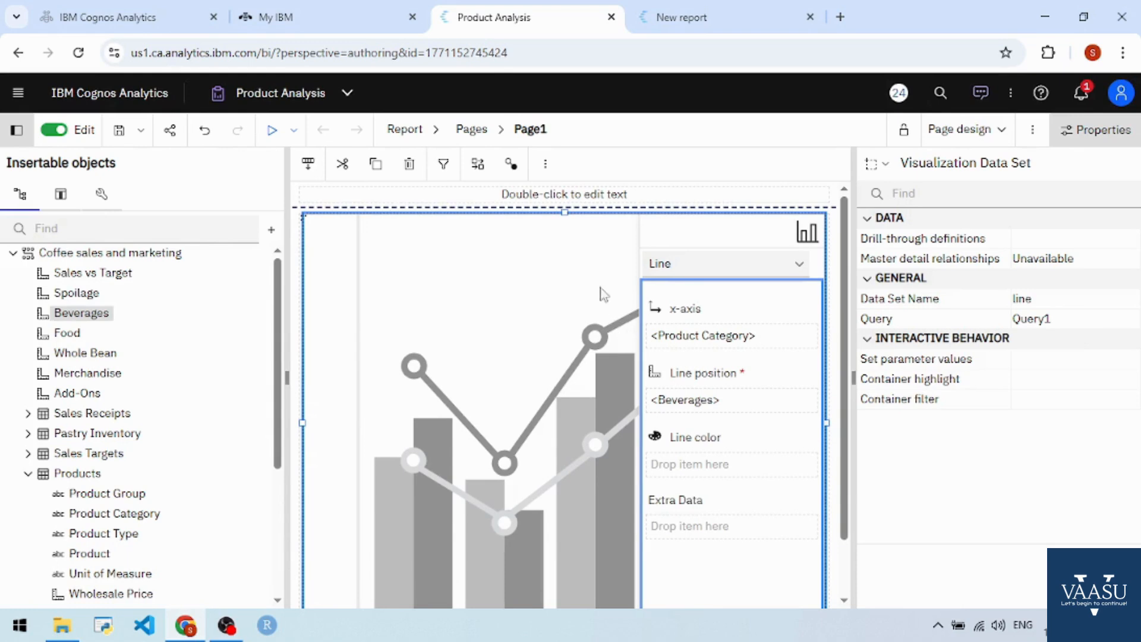
pyautogui.click(587, 200)
pyautogui.doubleClick(587, 200)
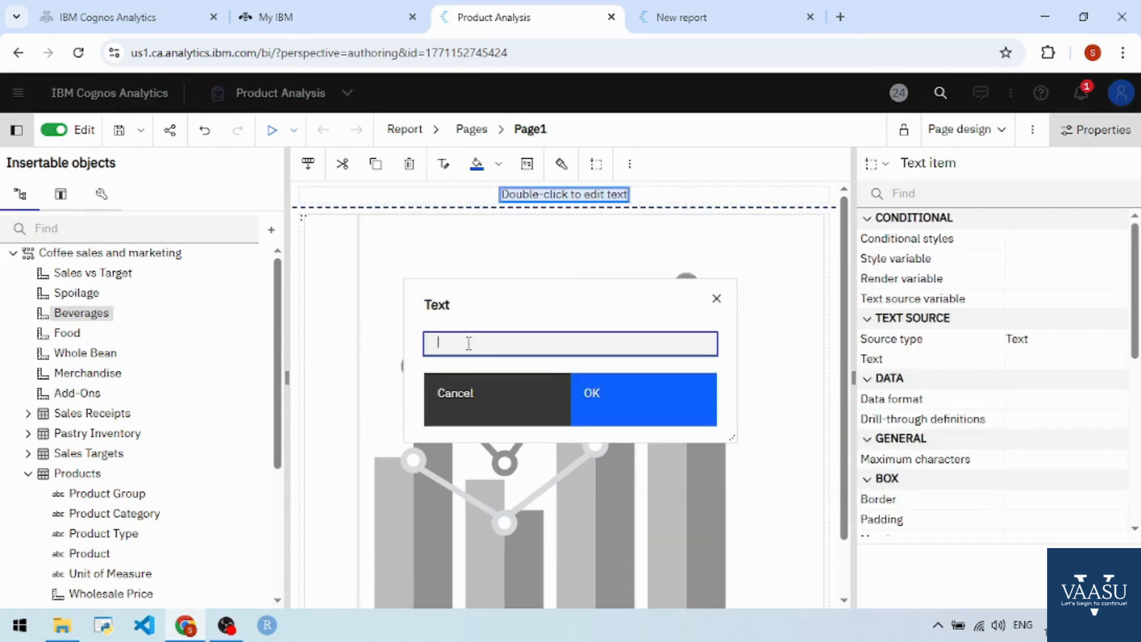
pyautogui.write('Product ANalysis')
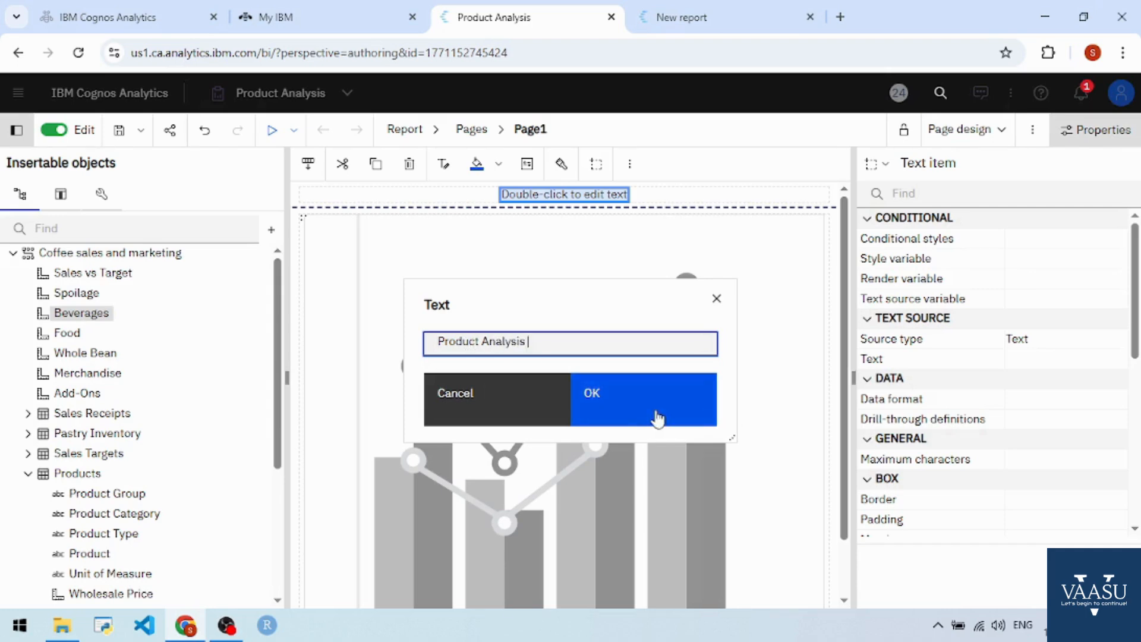
pyautogui.write(' in Details')
pyautogui.click(660, 416)
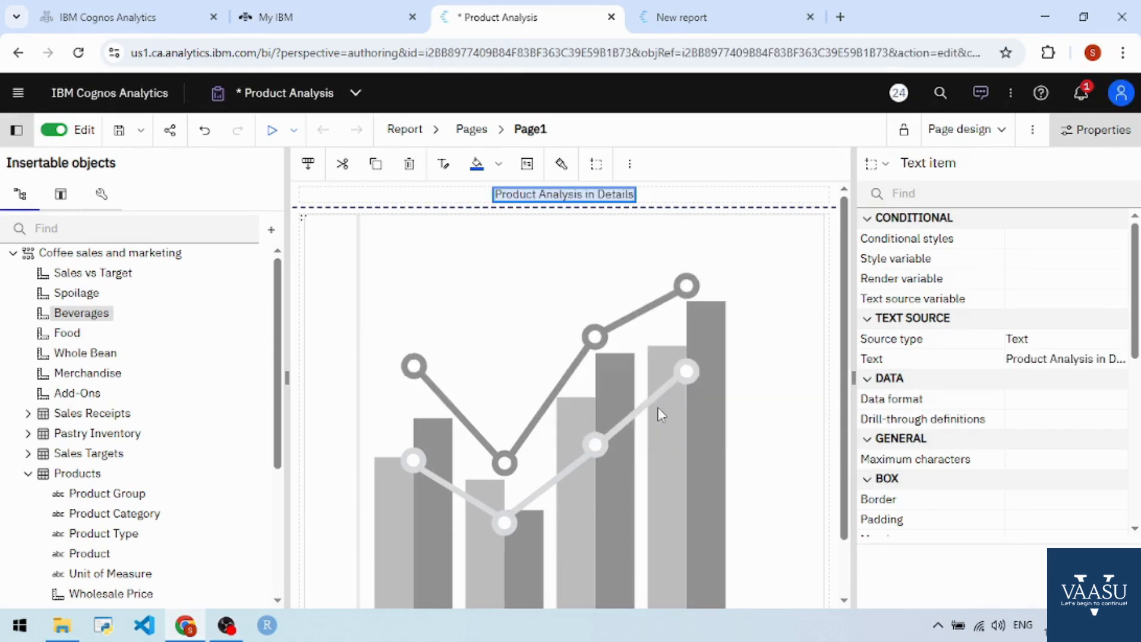
# Step: Format the header title's font as 20 pt, bold, with a Maroon foreground color
pyautogui.click(447, 164)
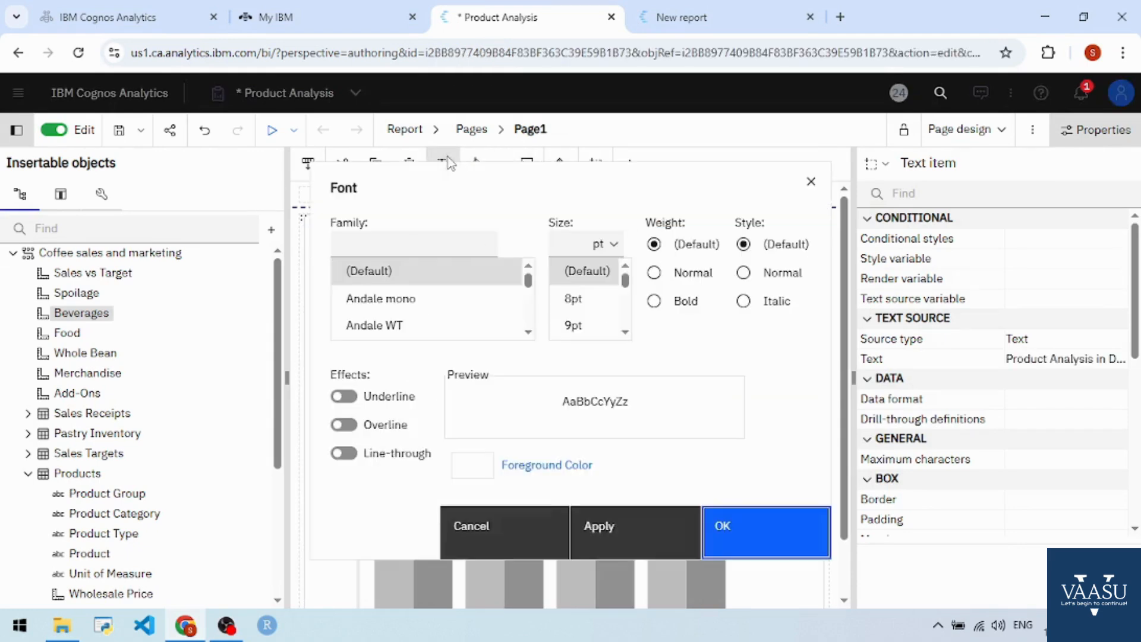
pyautogui.click(625, 331)
pyautogui.scroll(-5, 626, 334)
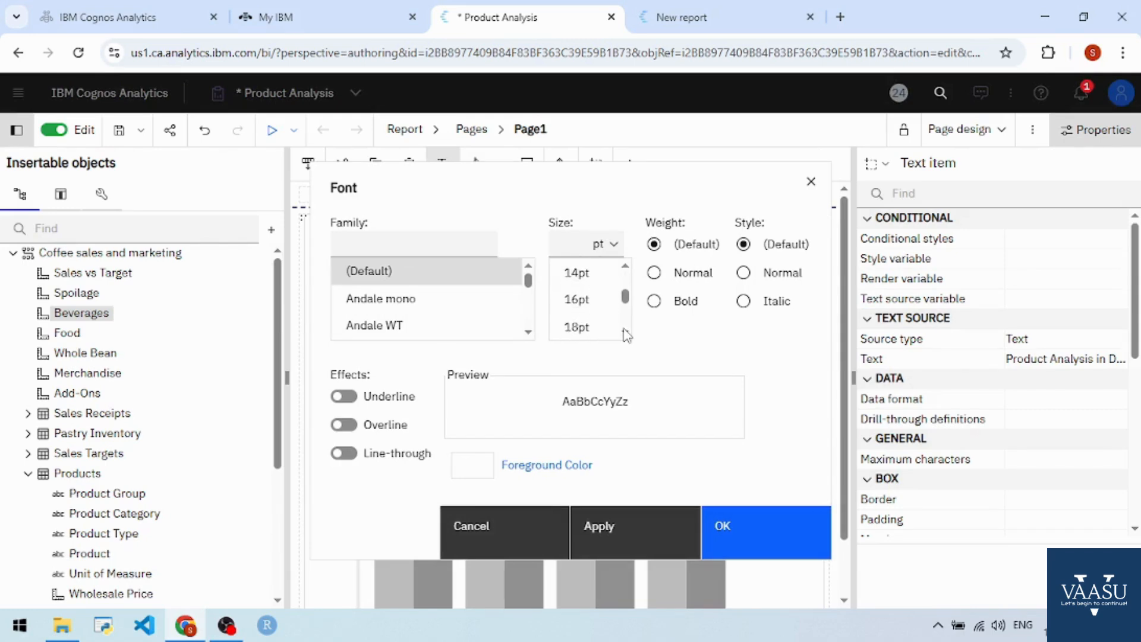
pyautogui.click(577, 288)
pyautogui.click(655, 301)
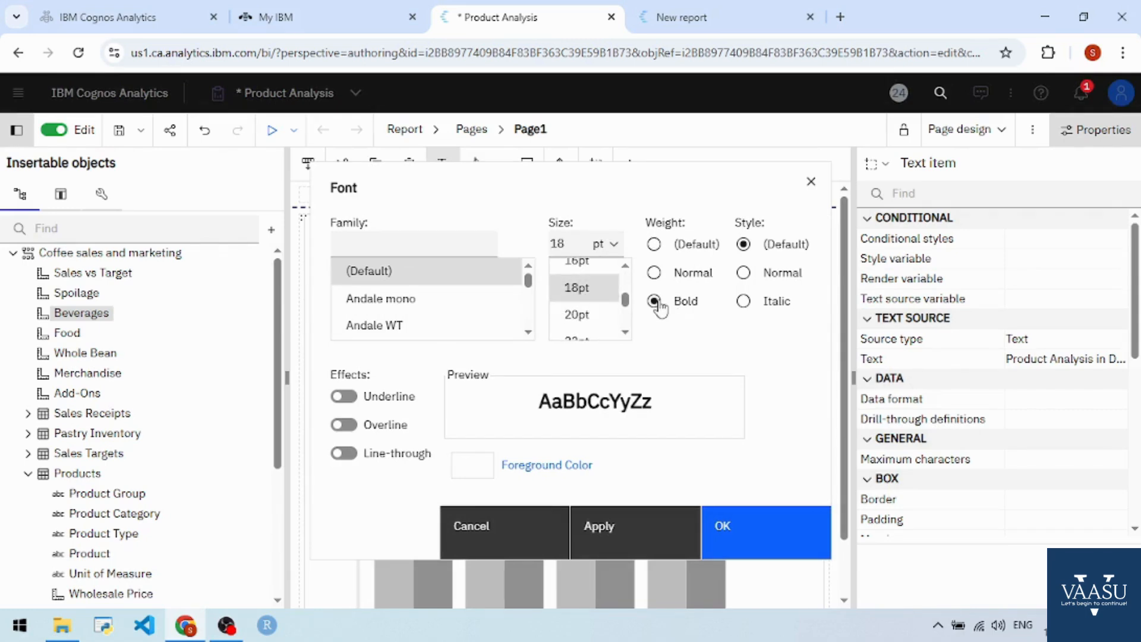
pyautogui.click(588, 315)
pyautogui.click(534, 469)
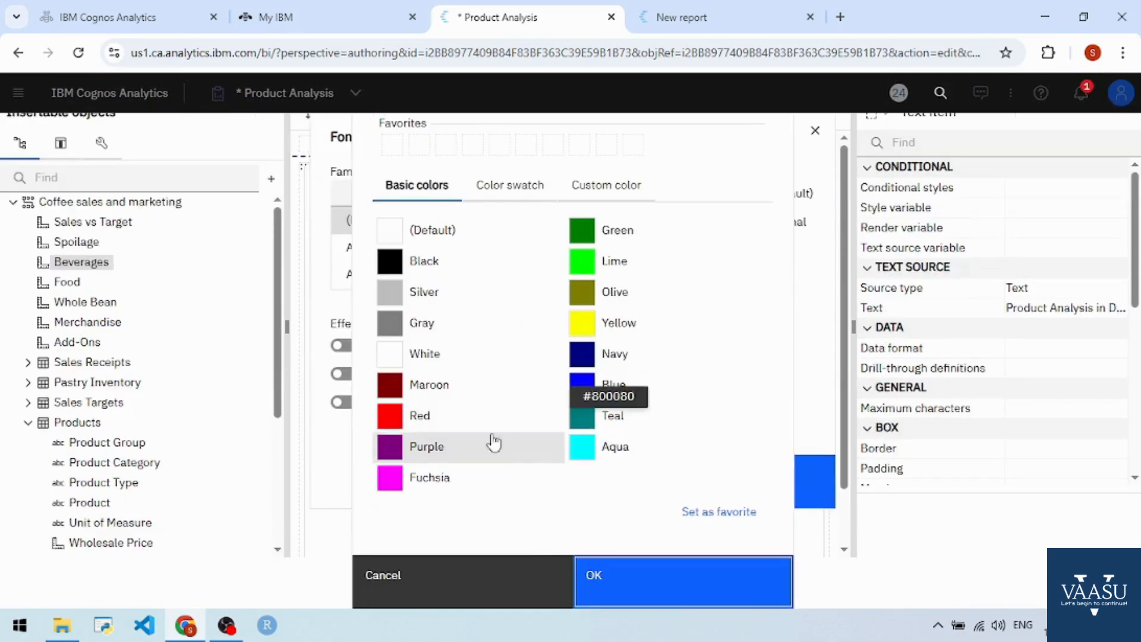
pyautogui.click(418, 388)
pyautogui.click(646, 576)
pyautogui.click(731, 534)
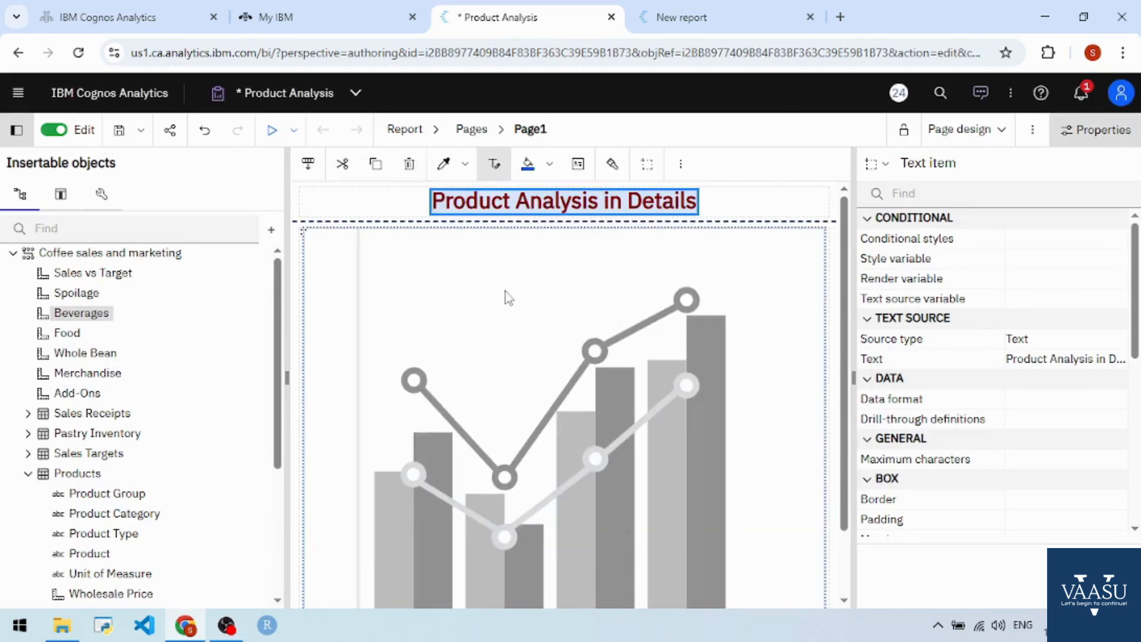
# Step: Run the report again to view the chart with its formatted title
pyautogui.click(272, 131)
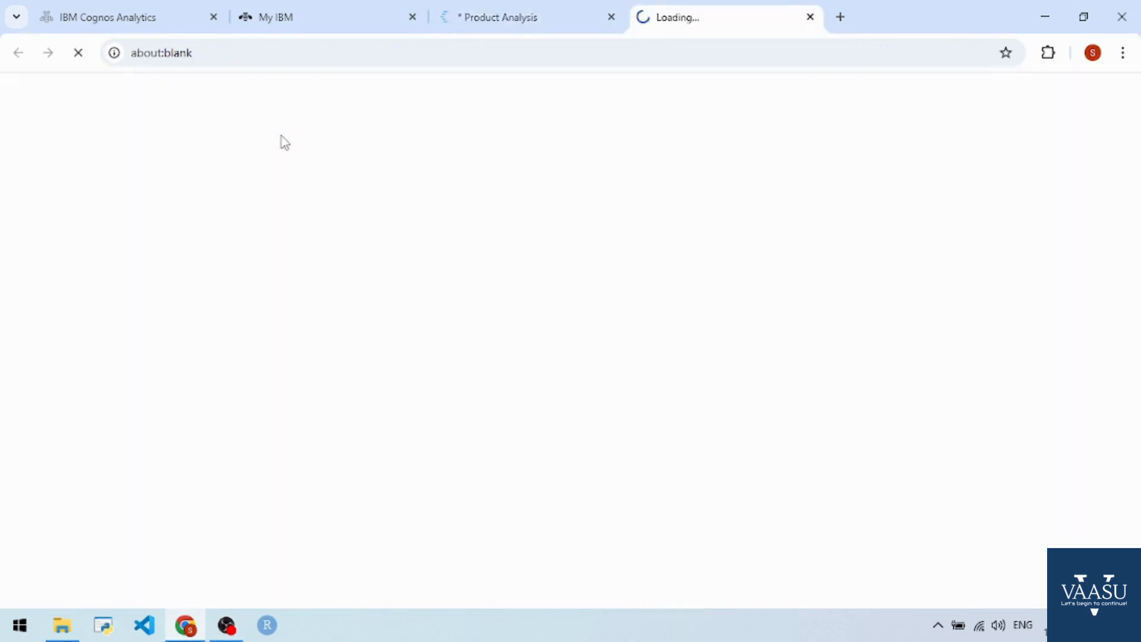